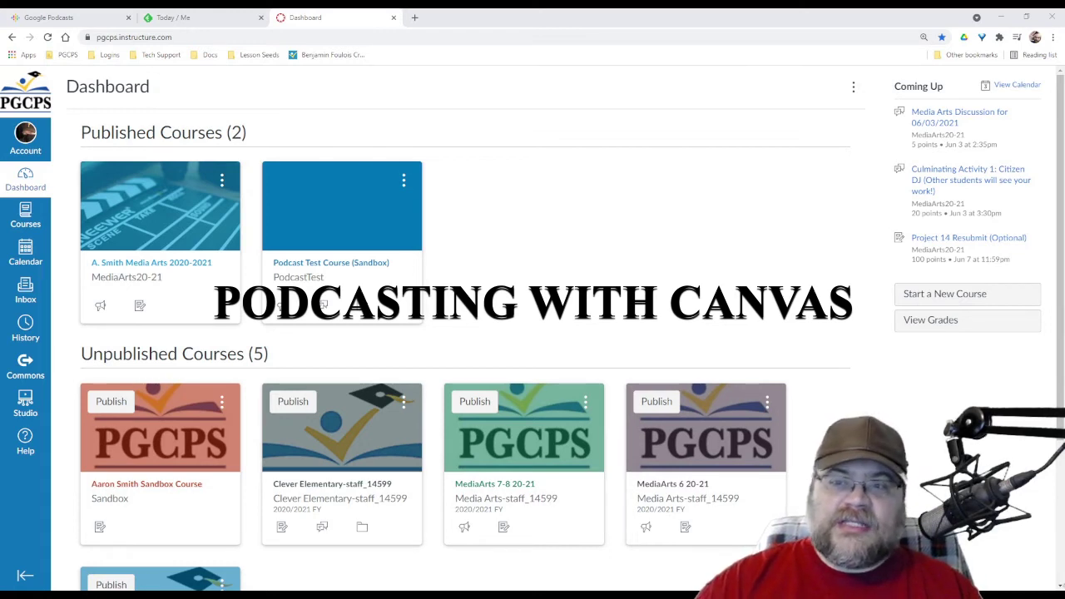
Open the Podcast Test Course (Sandbox) card from the Dashboard
click(300, 264)
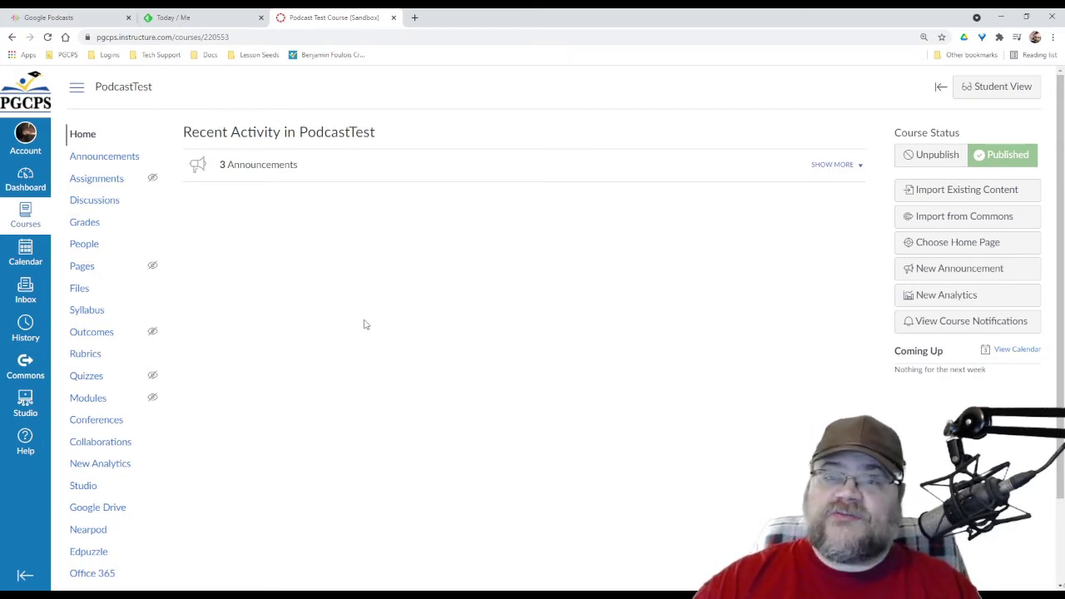
Open Announcements in a new tab, check the course's MP3s under Files, then return to Announcements
click(119, 163)
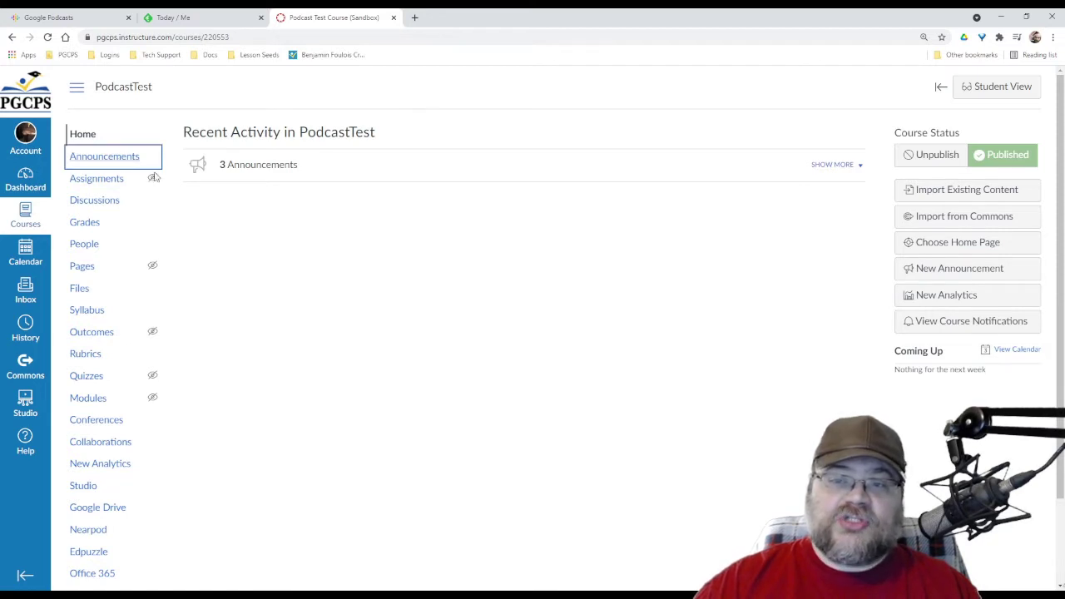
click(459, 20)
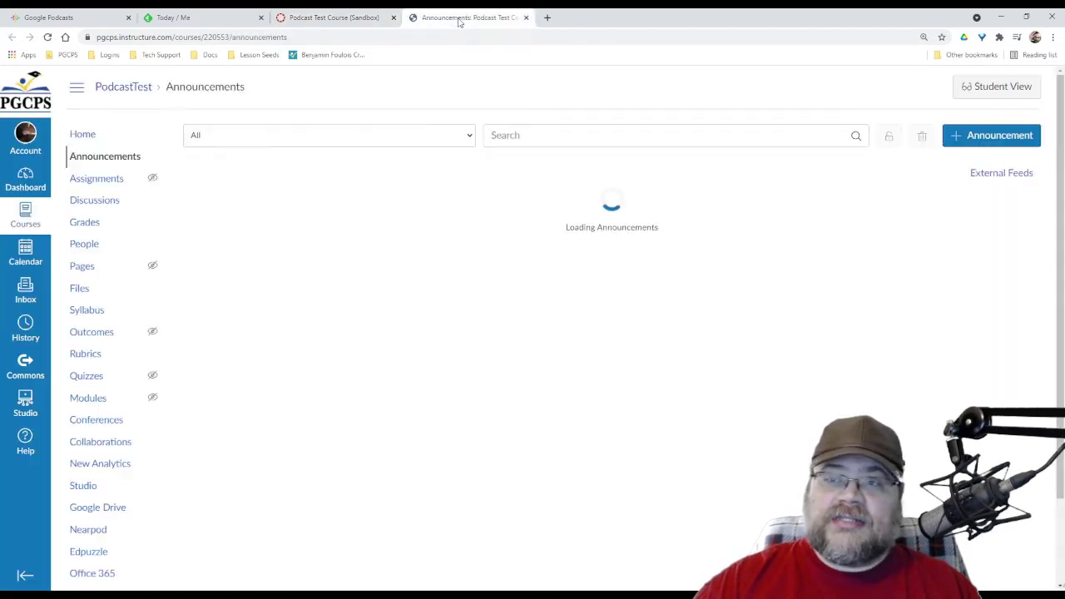
click(333, 17)
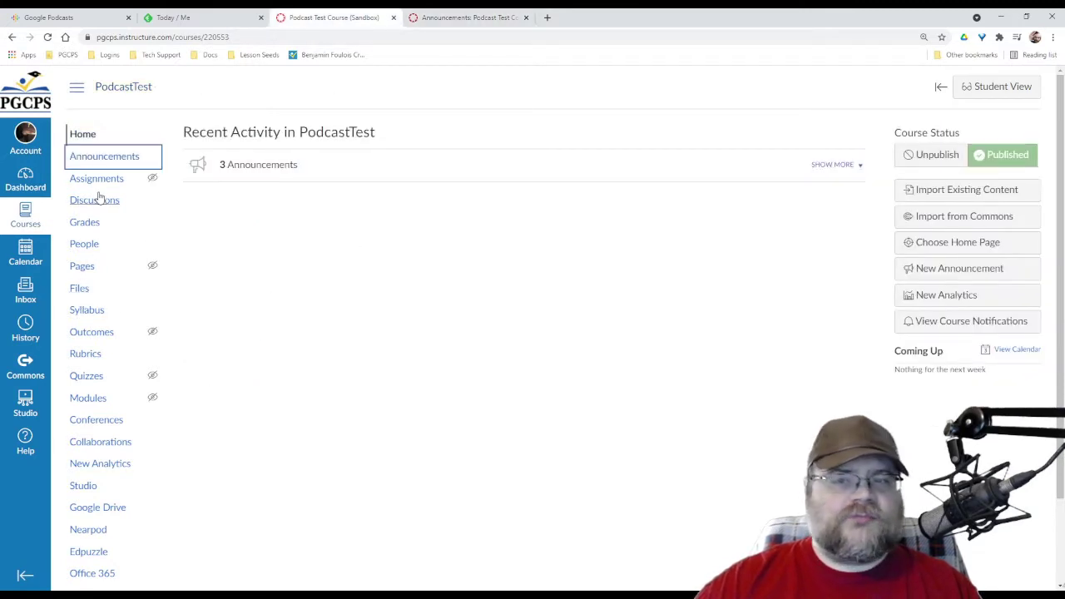
click(81, 290)
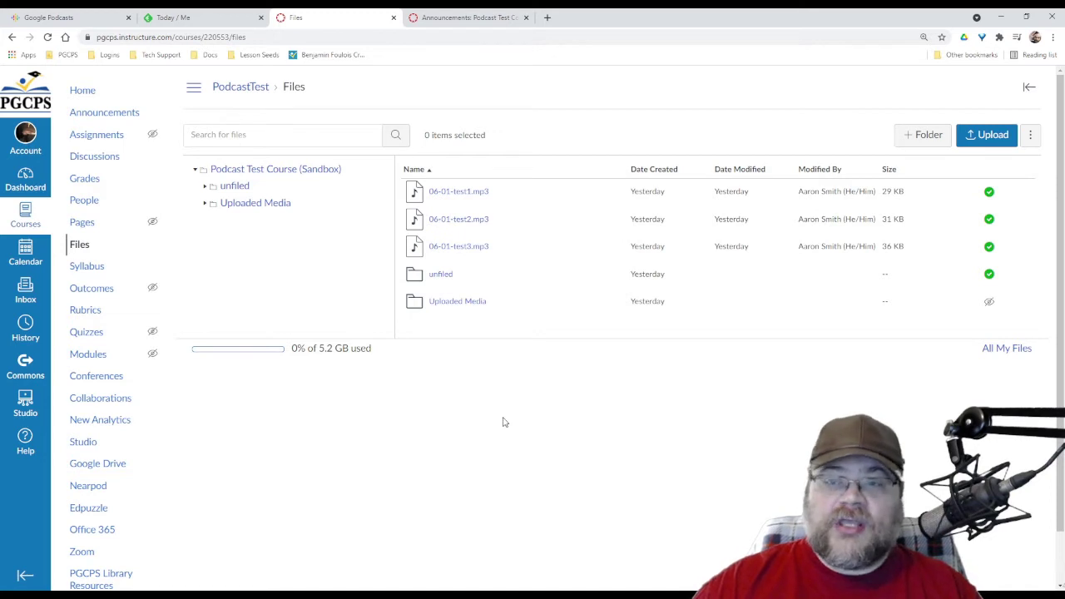
click(480, 17)
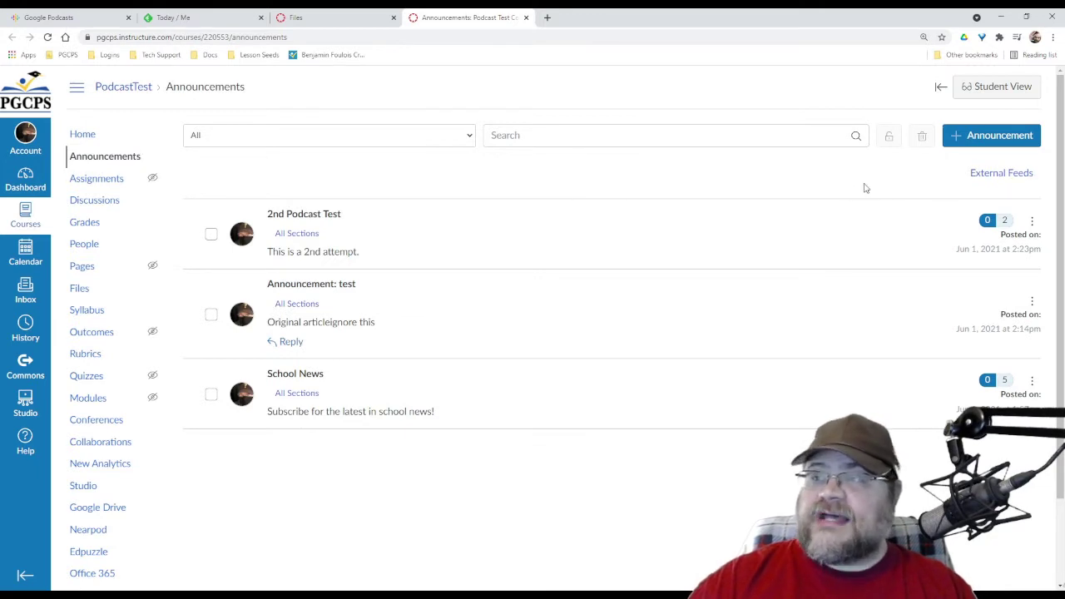
Delete the A. Smith Media Arts feed from the External Feeds panel
click(980, 181)
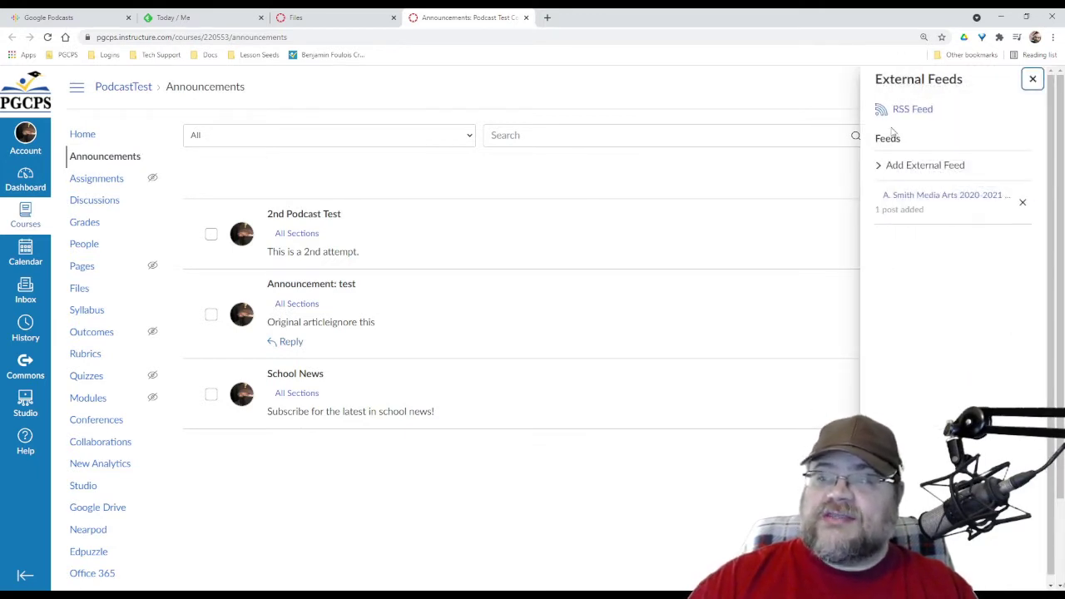
click(1022, 202)
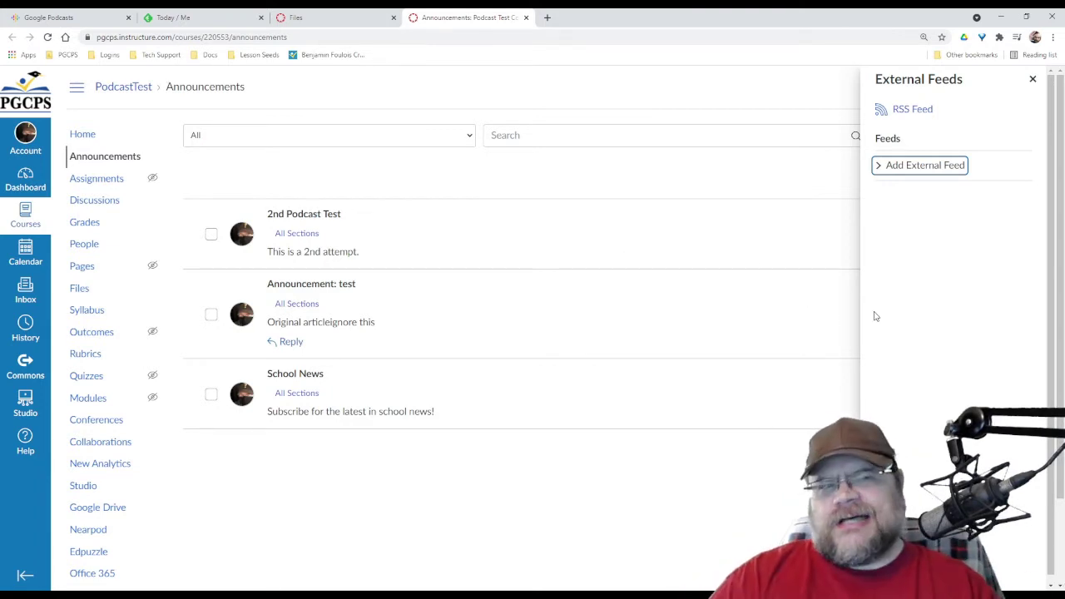
Open the course announcements RSS feed, copy its address, and switch to Feedly
click(901, 117)
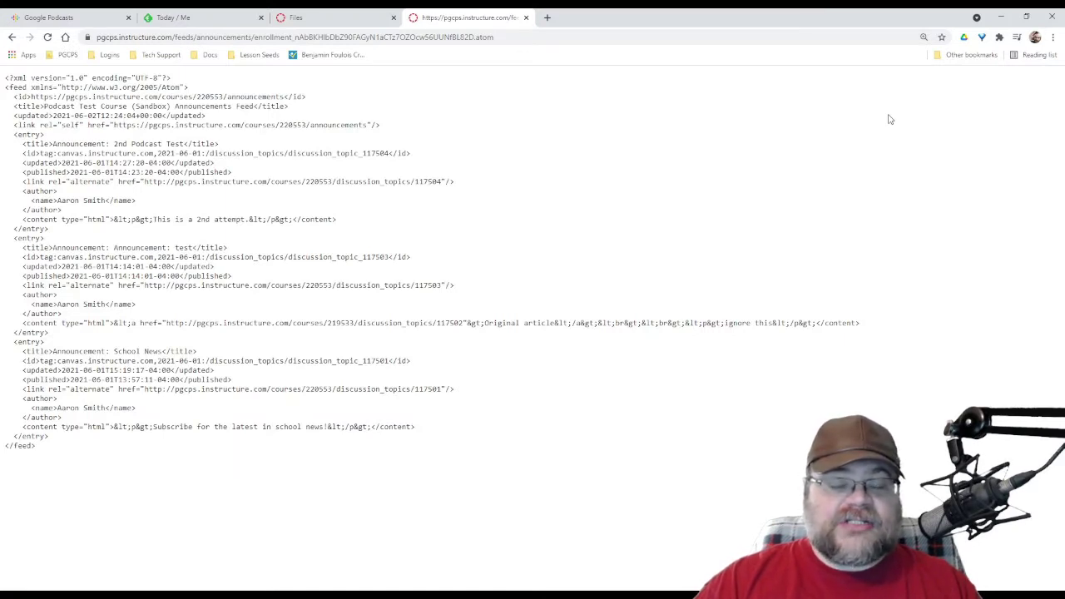
click(306, 40)
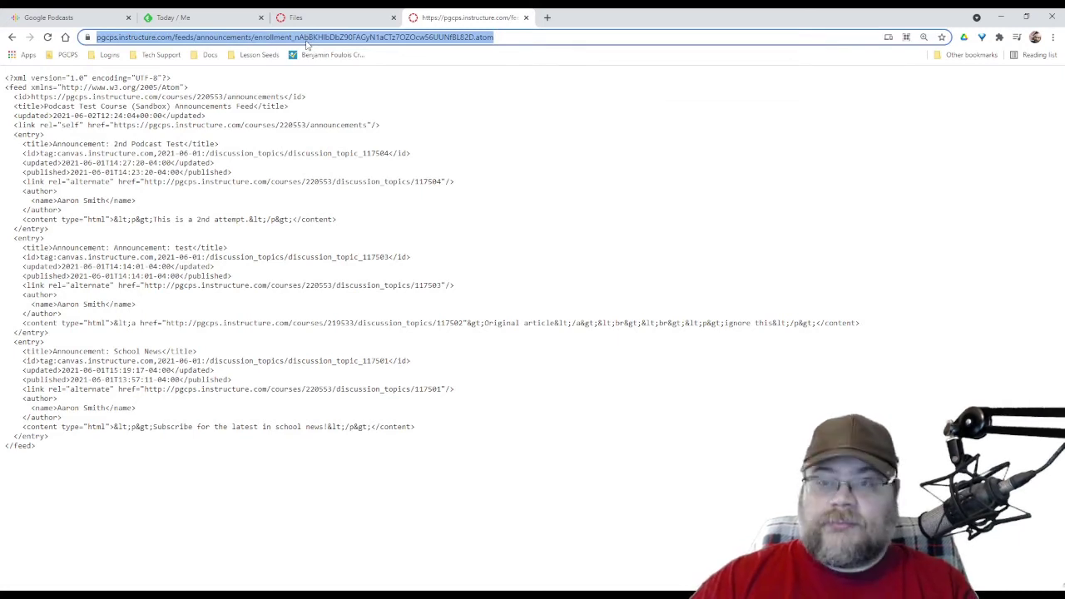
click(191, 20)
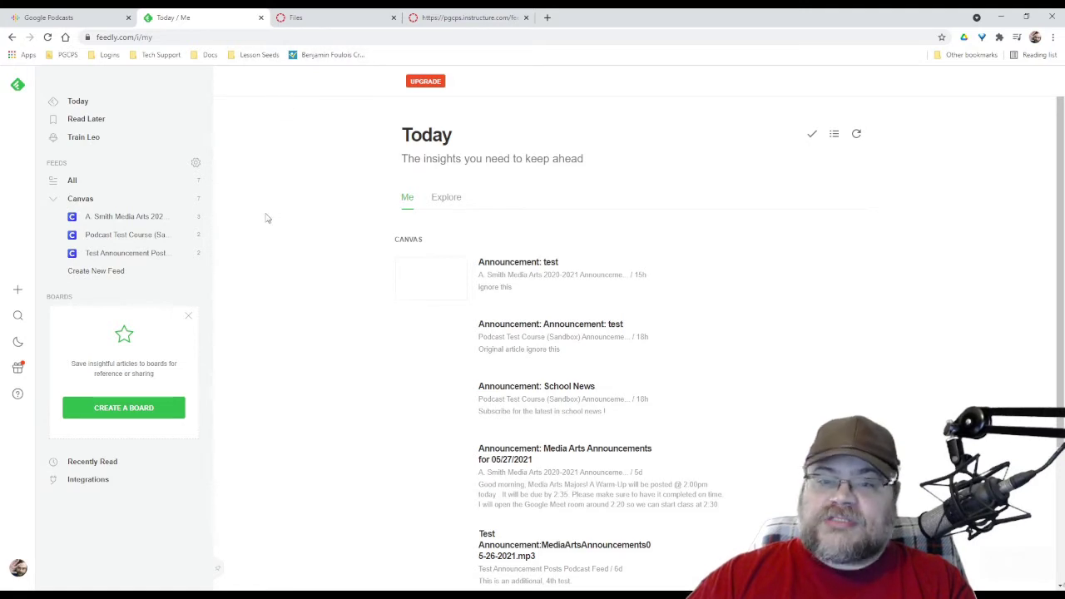
click(19, 292)
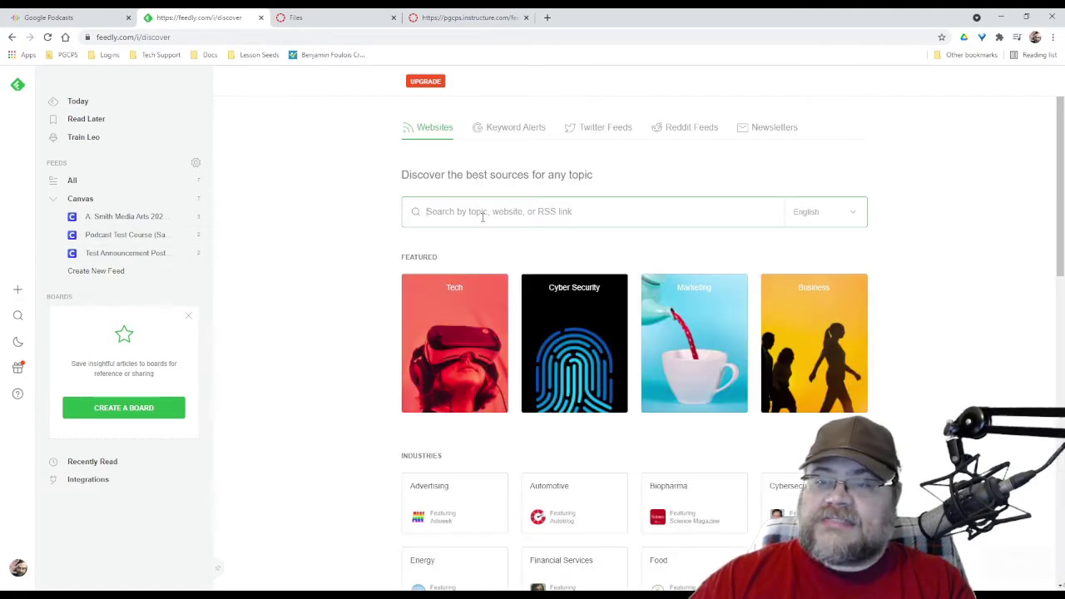
key(ctrl+v)
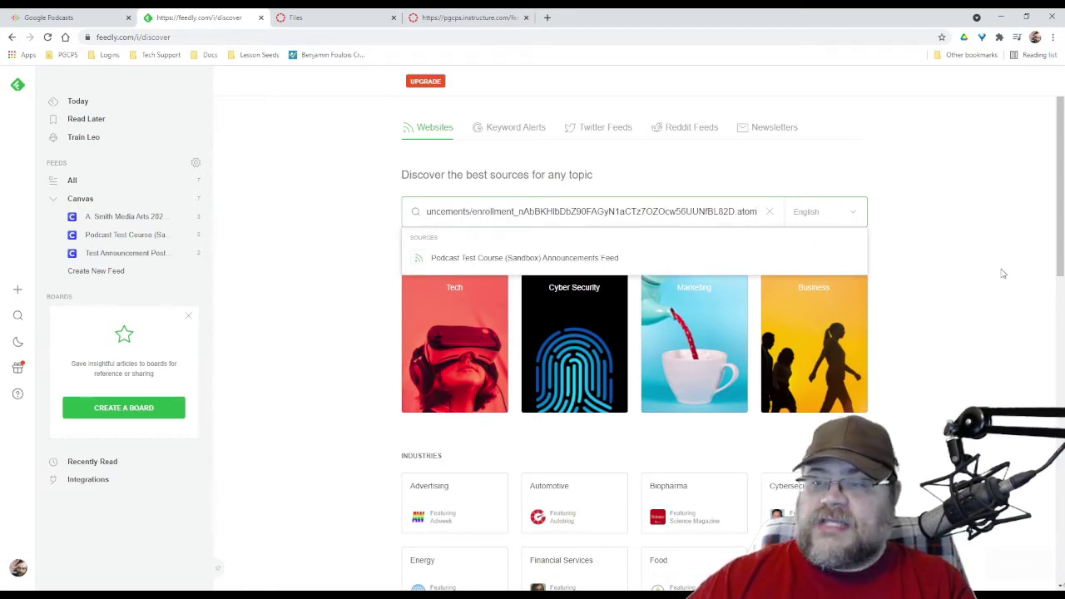
key(Return)
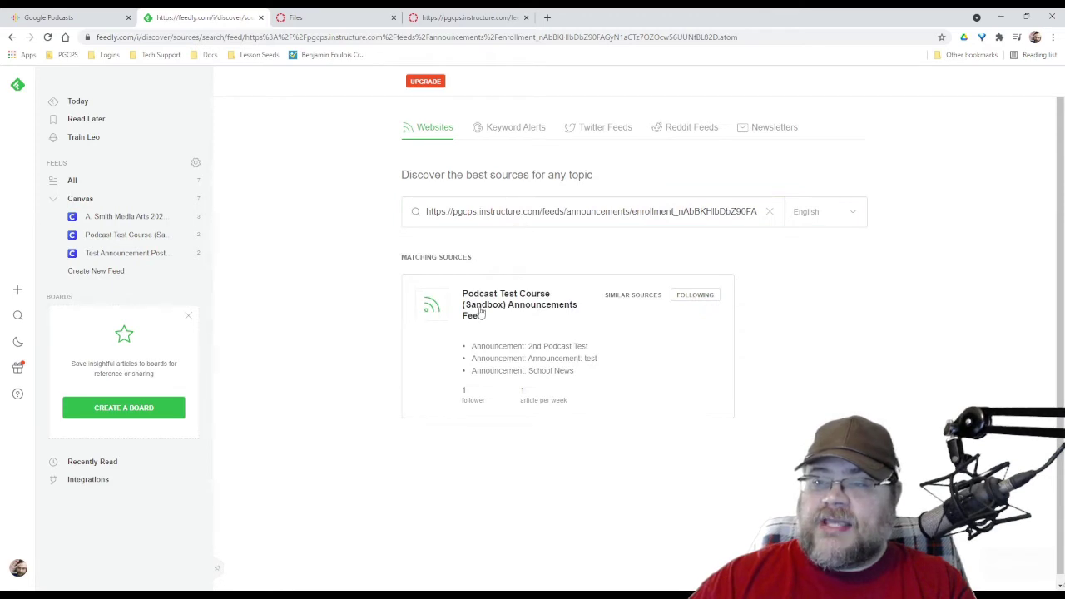
click(702, 302)
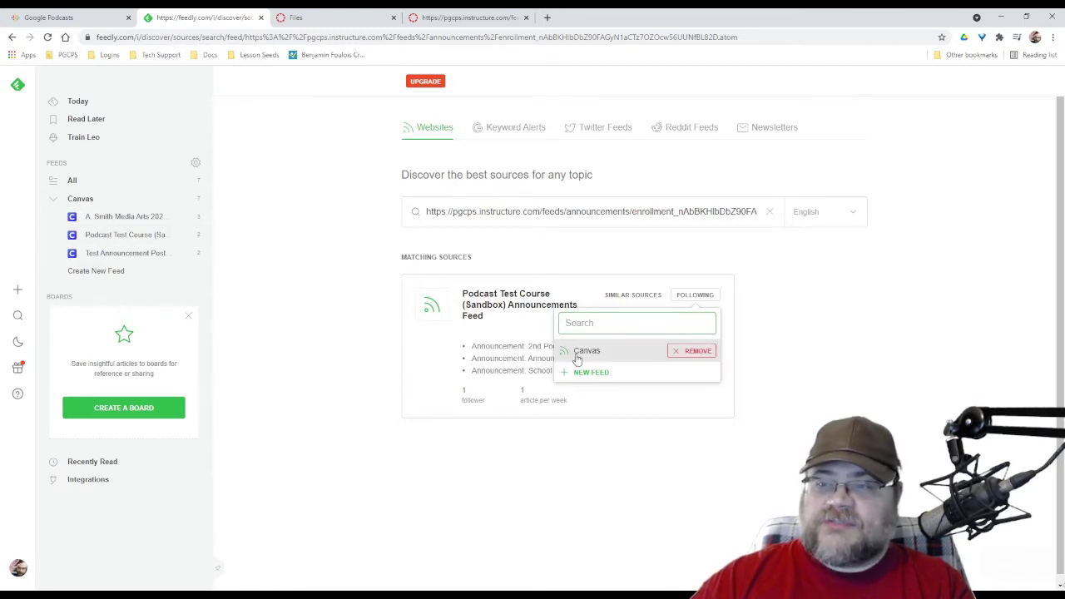
click(839, 347)
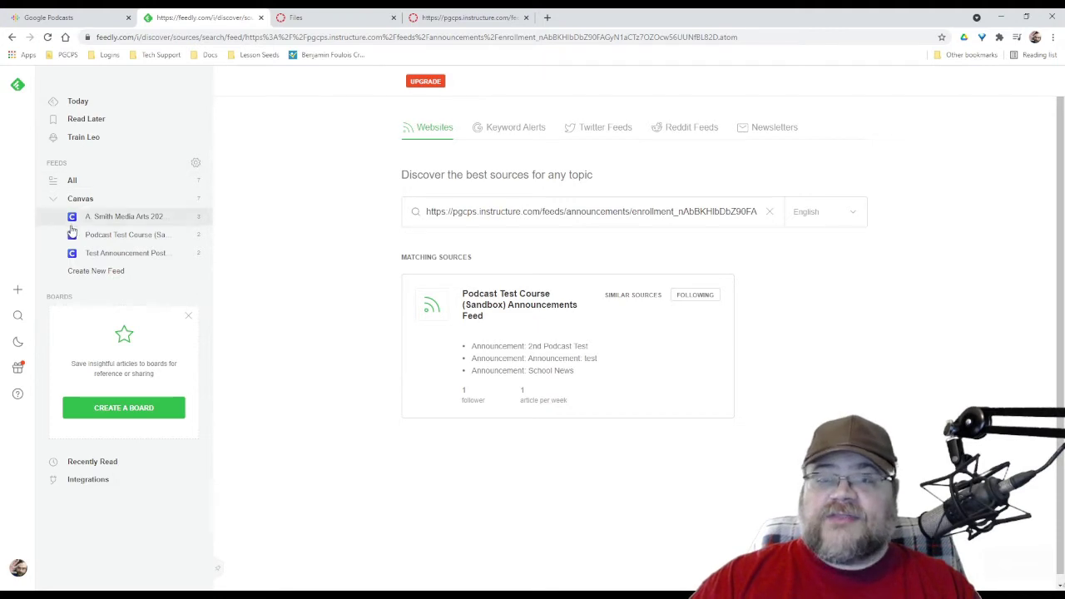
click(118, 220)
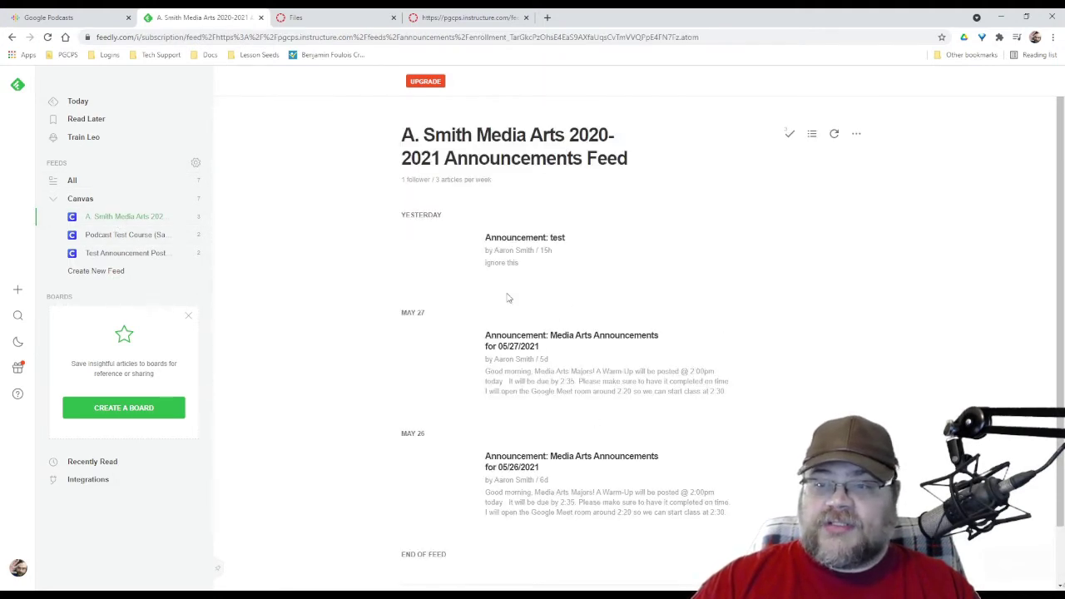
Open and scroll through the Media Arts Announcements for 05/27/2021 post
click(567, 381)
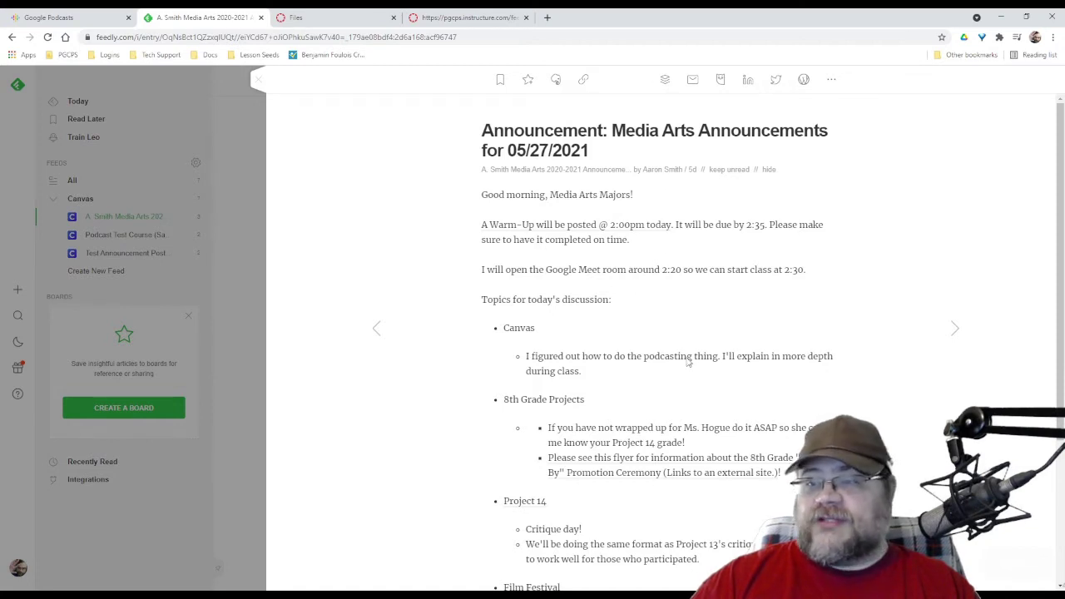
scroll(652, 333, down, 3)
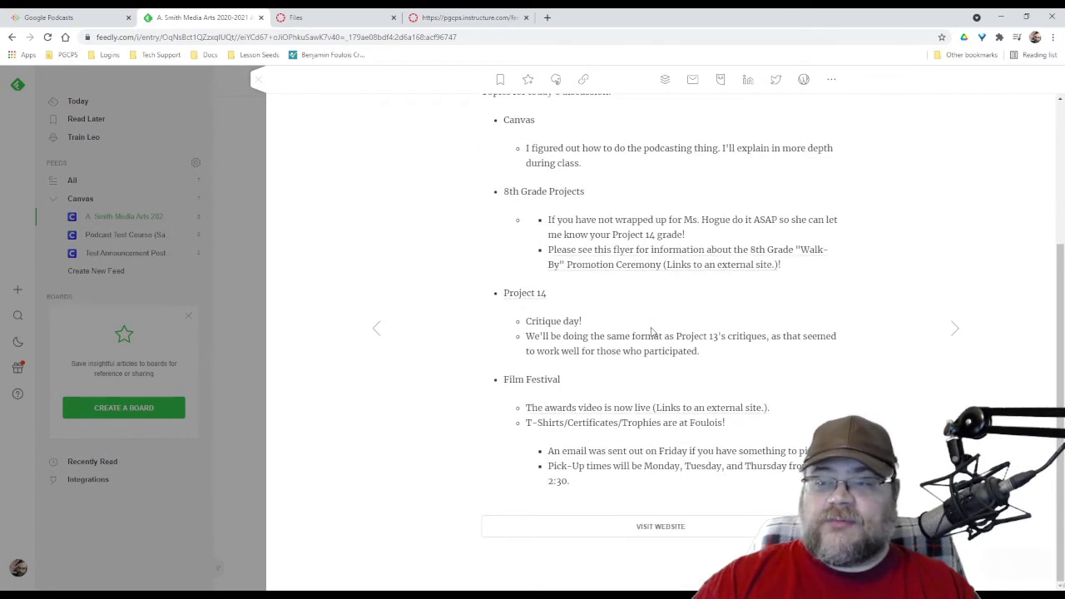
scroll(652, 332, up, 3)
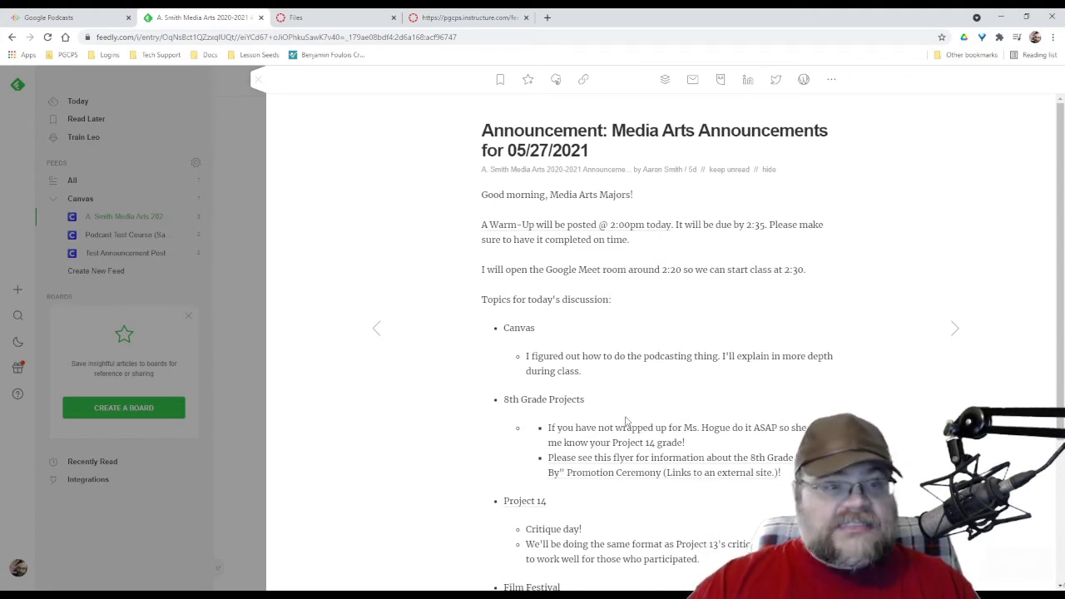
Inspect the feed's .atom address and entry author tags, then go back to Canvas Announcements
click(466, 18)
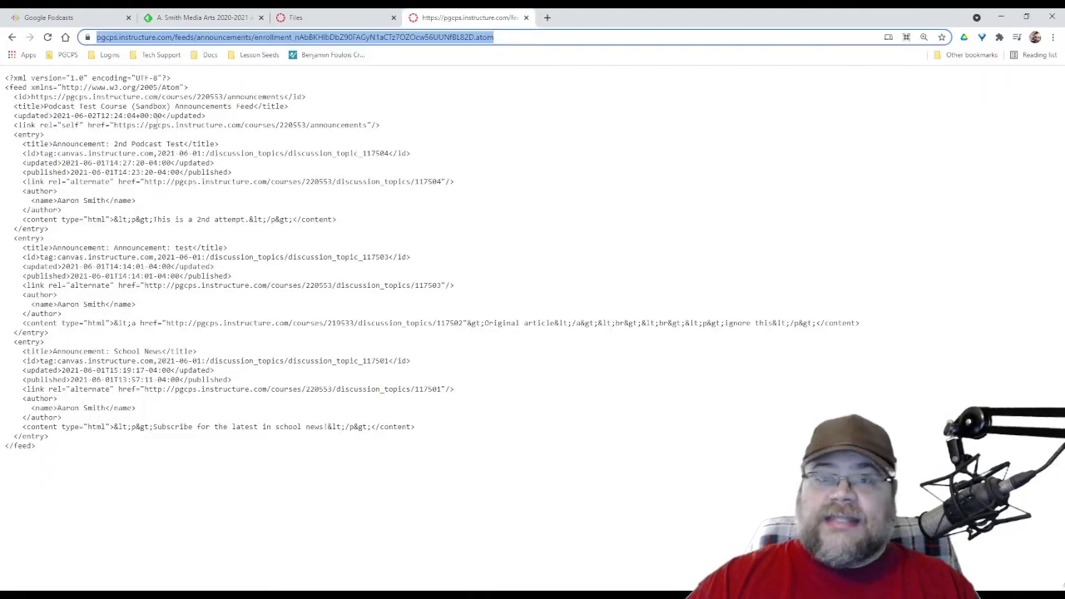
click(550, 173)
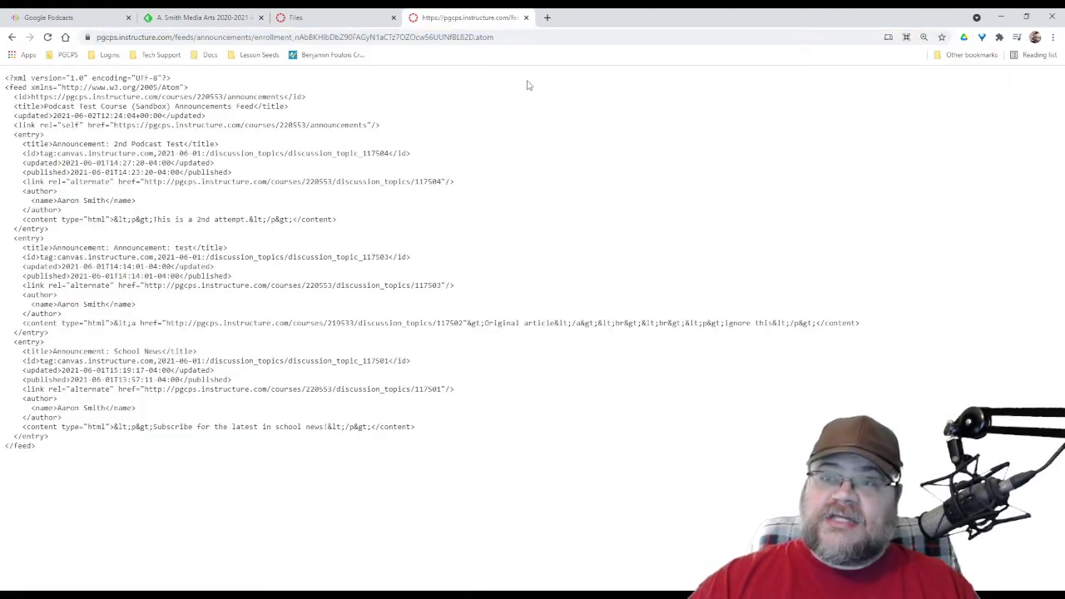
click(497, 37)
drag(496, 37, 475, 36)
click(545, 254)
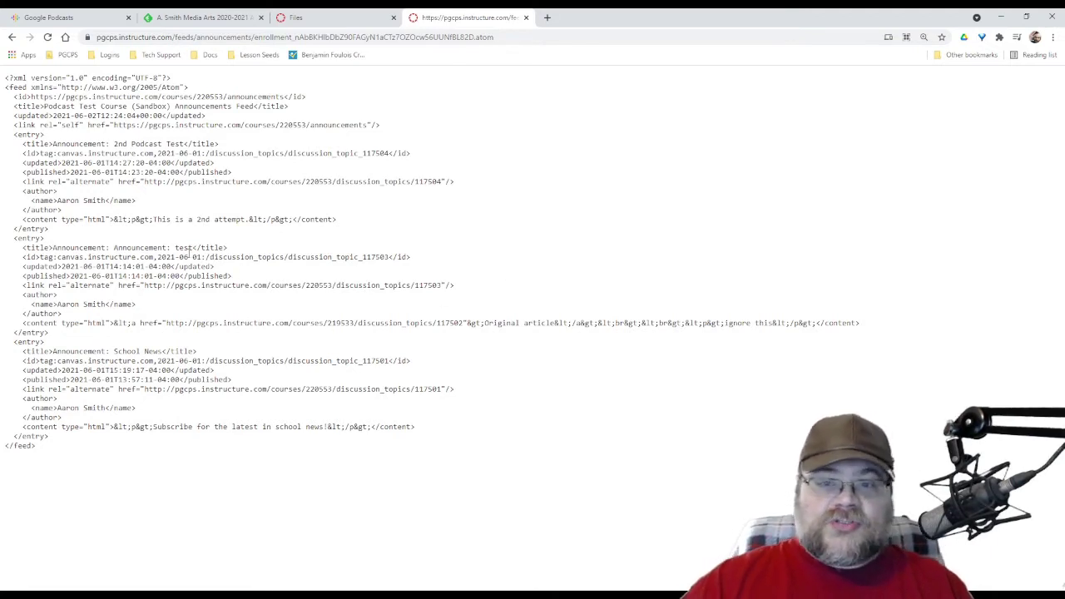
drag(57, 191, 26, 230)
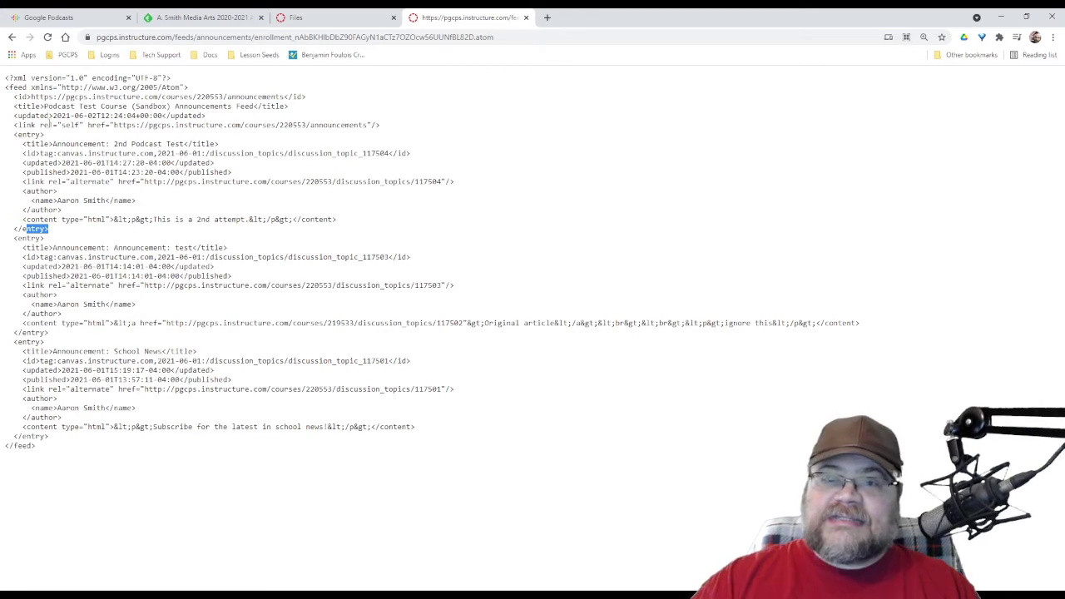
click(184, 162)
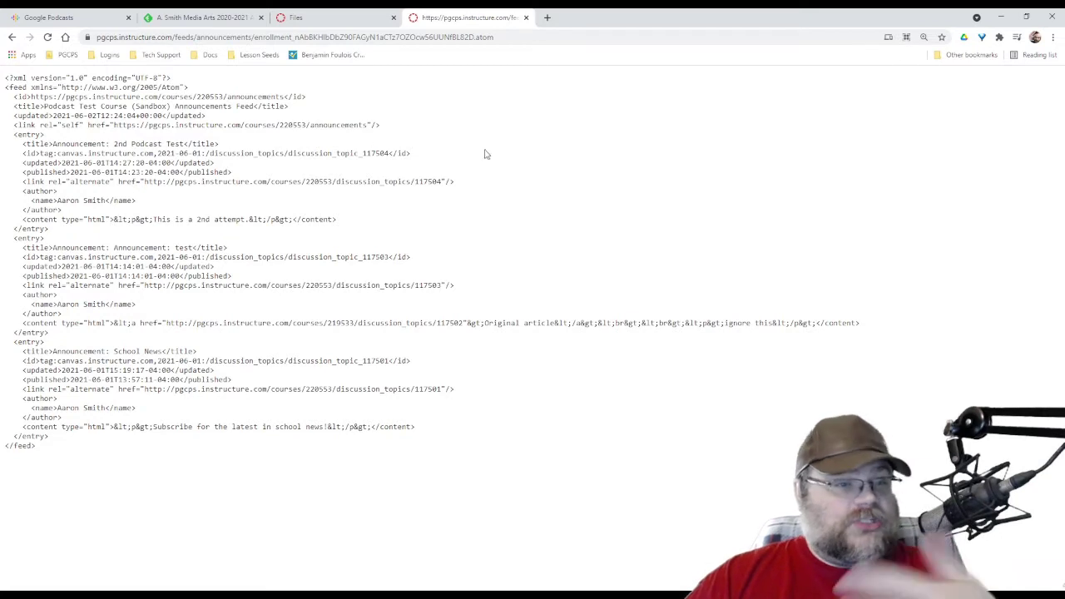
click(12, 38)
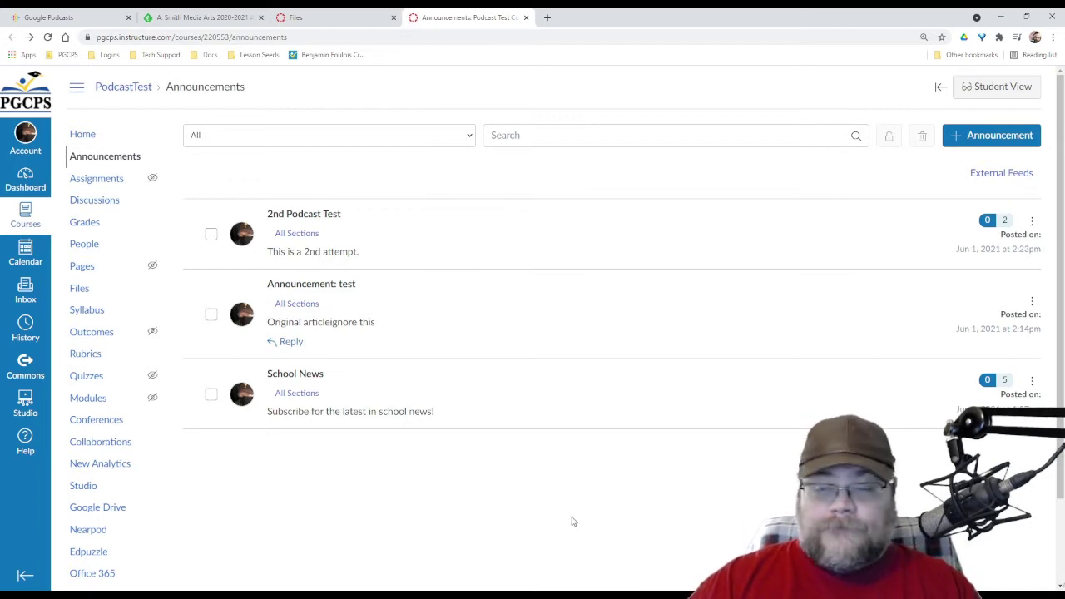
Start a new announcement with the pasted title 'Morning Announcements'
click(970, 136)
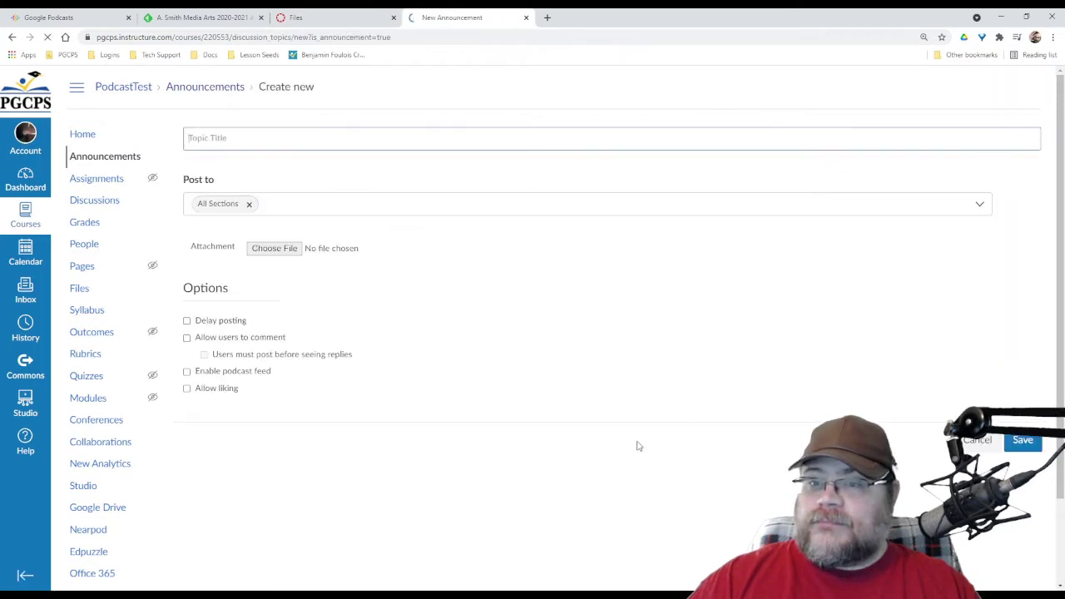
click(243, 138)
text(Morning Announcements)
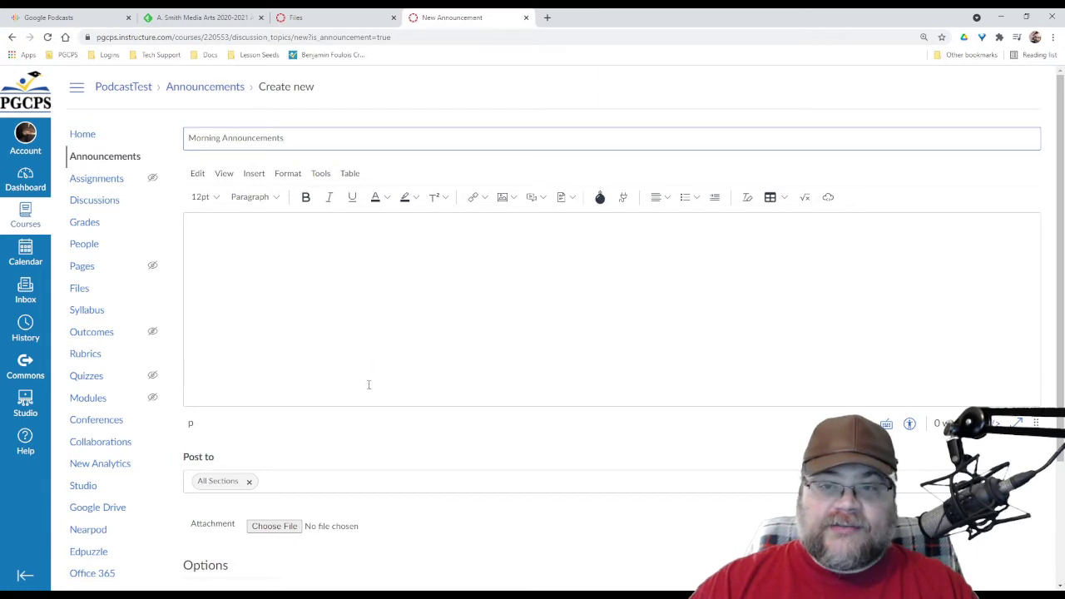
click(318, 298)
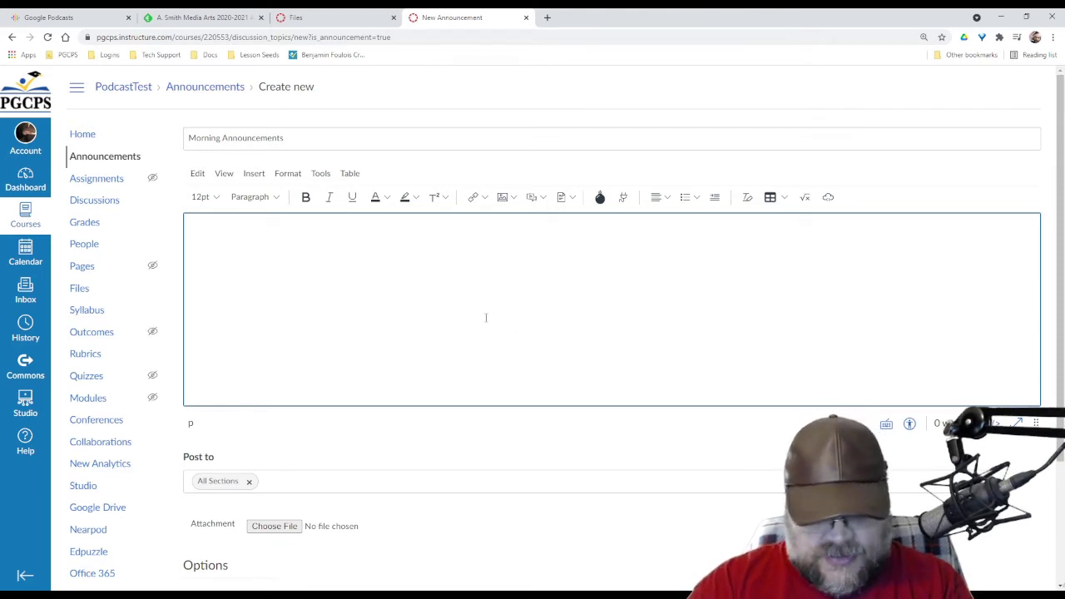
Enter 'Here's the news!' as the body and check Enable podcast feed
text(Here's the news!)
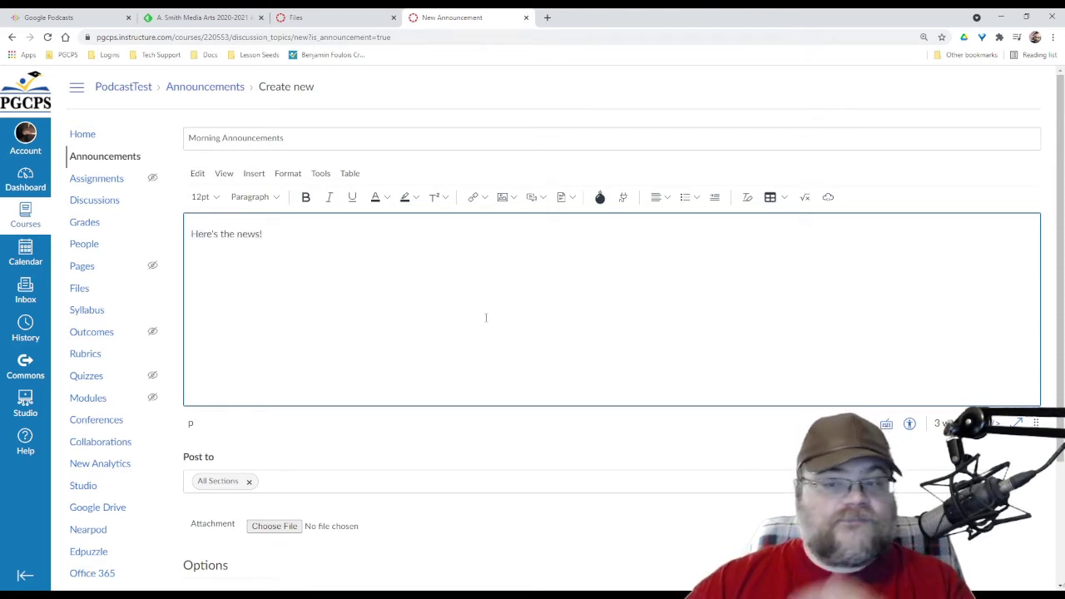
click(446, 445)
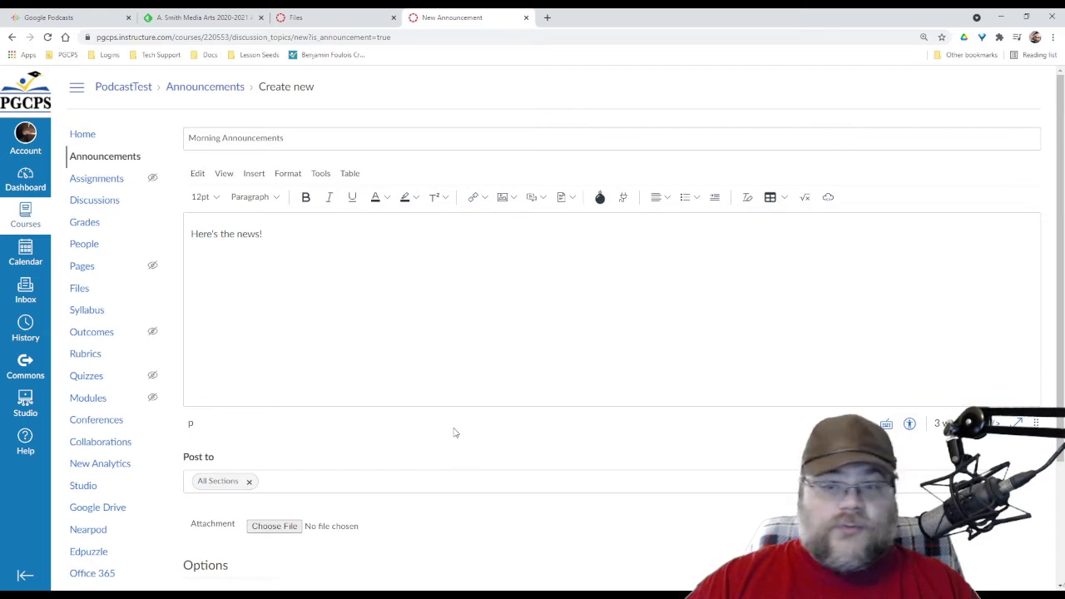
scroll(454, 433, down, 2)
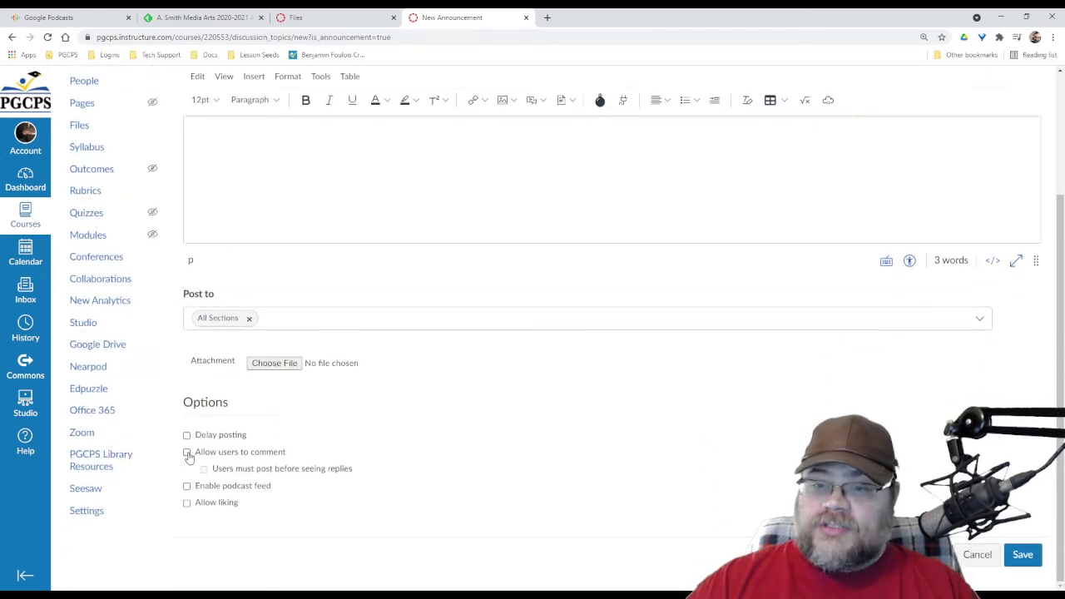
click(187, 487)
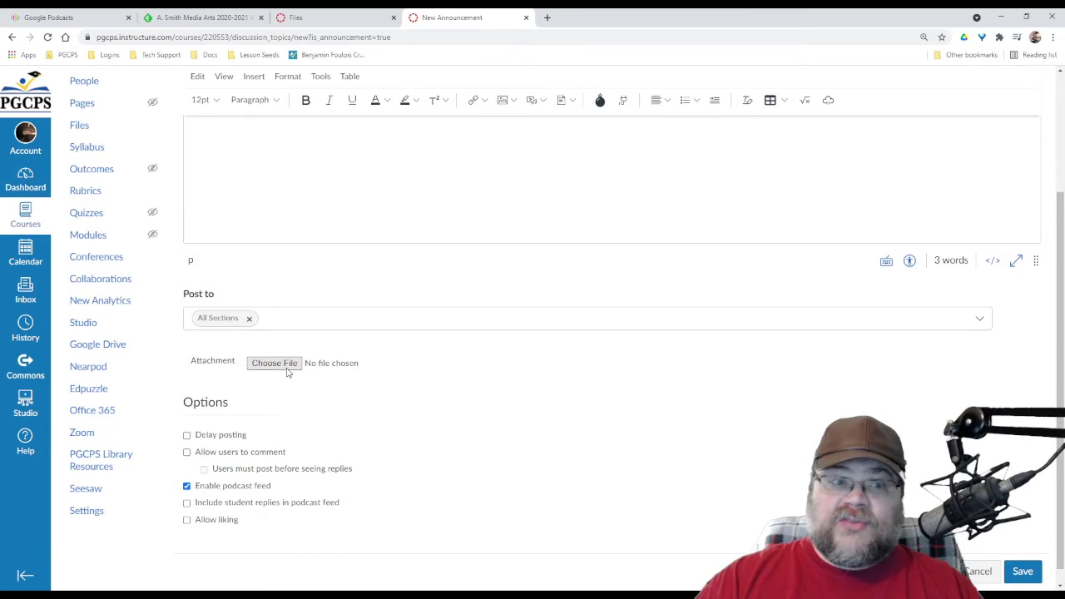
click(1022, 573)
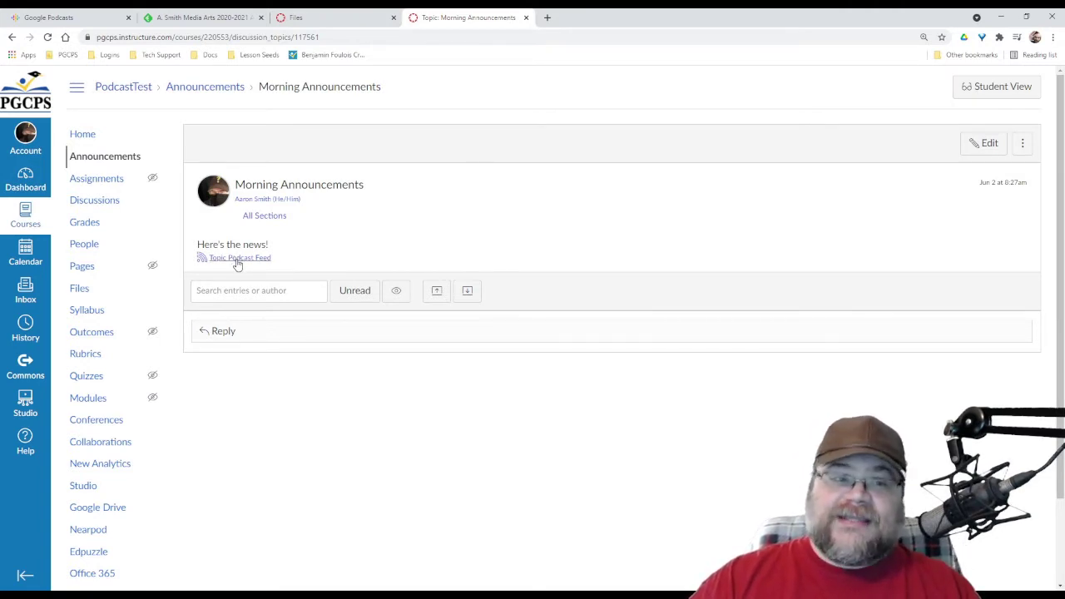
click(328, 16)
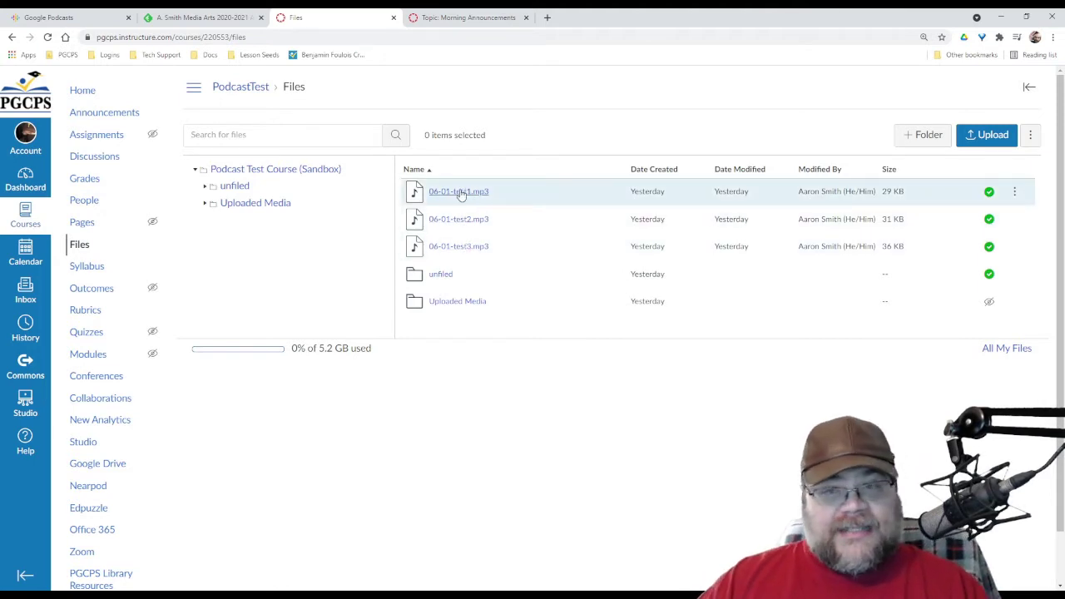
click(443, 16)
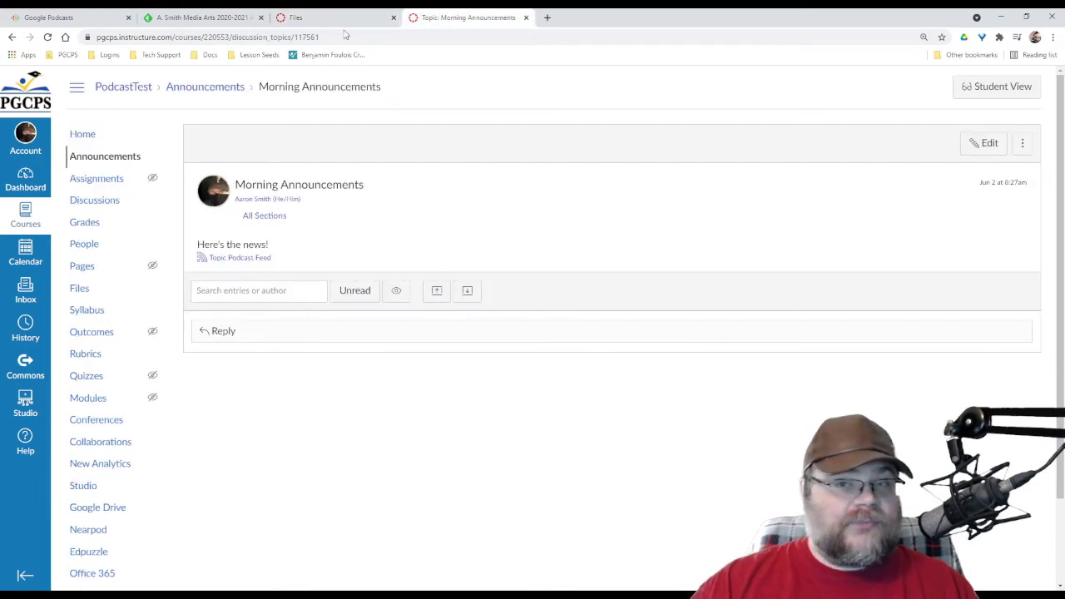
click(299, 19)
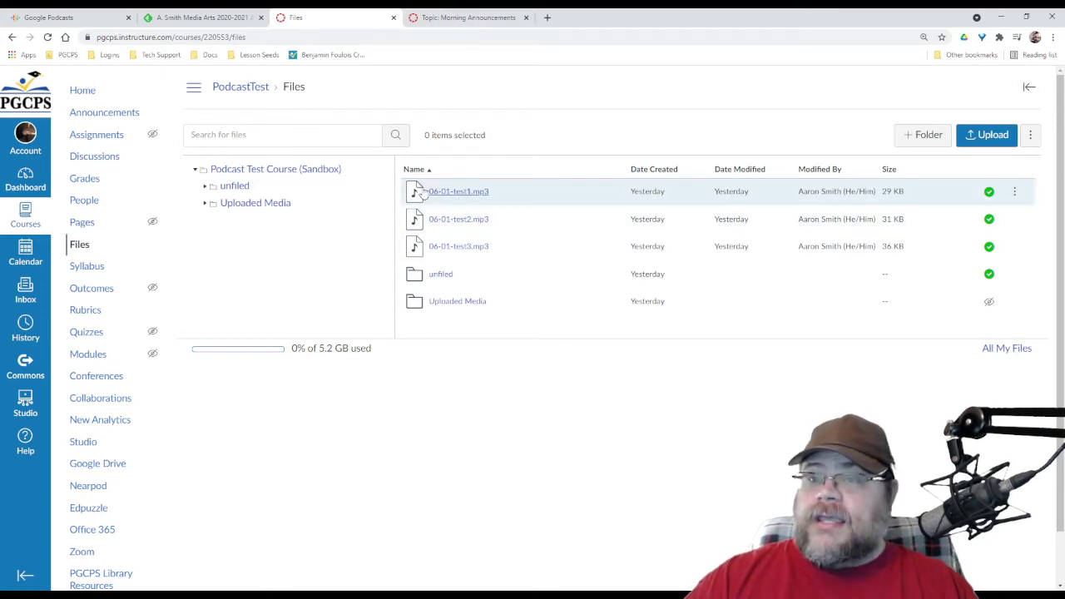
Start a reply reading 'Here's episode 1!' and 'Show Notes', capitalizing Notes
click(468, 17)
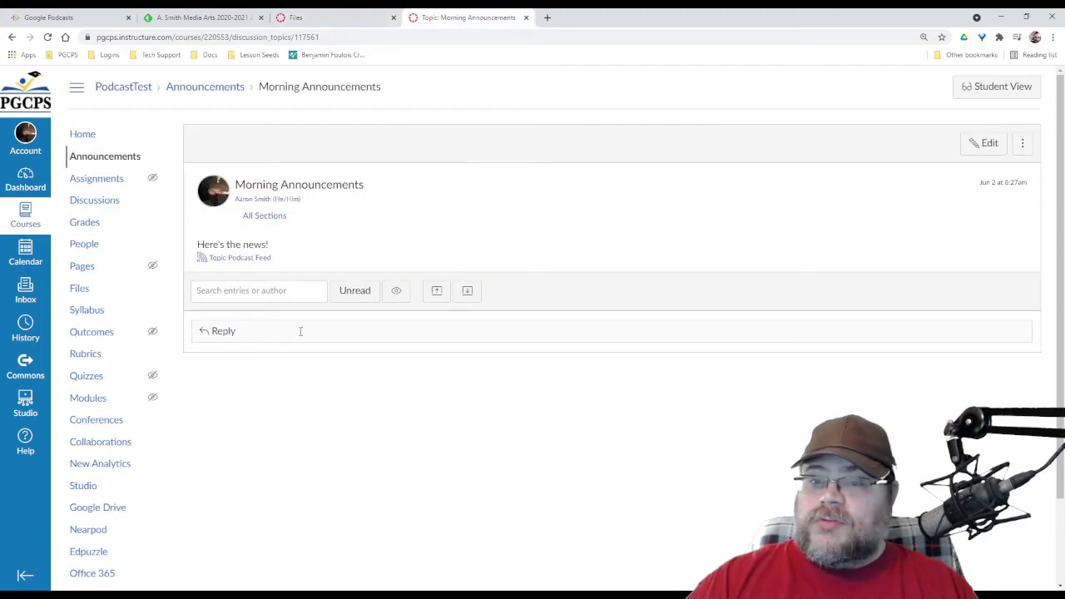
click(223, 331)
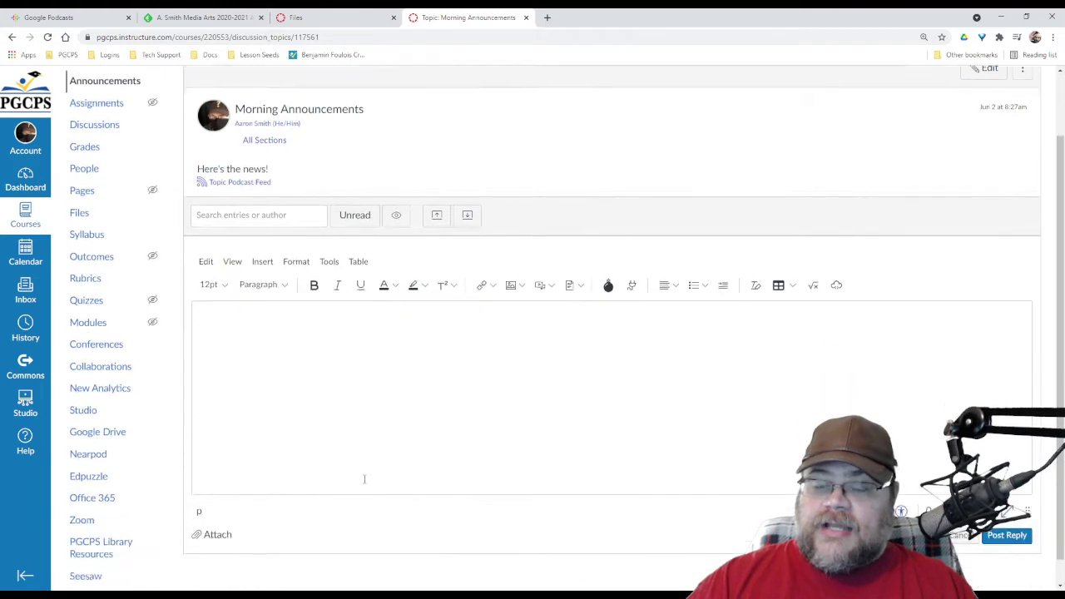
text(Here's episode 1!   )
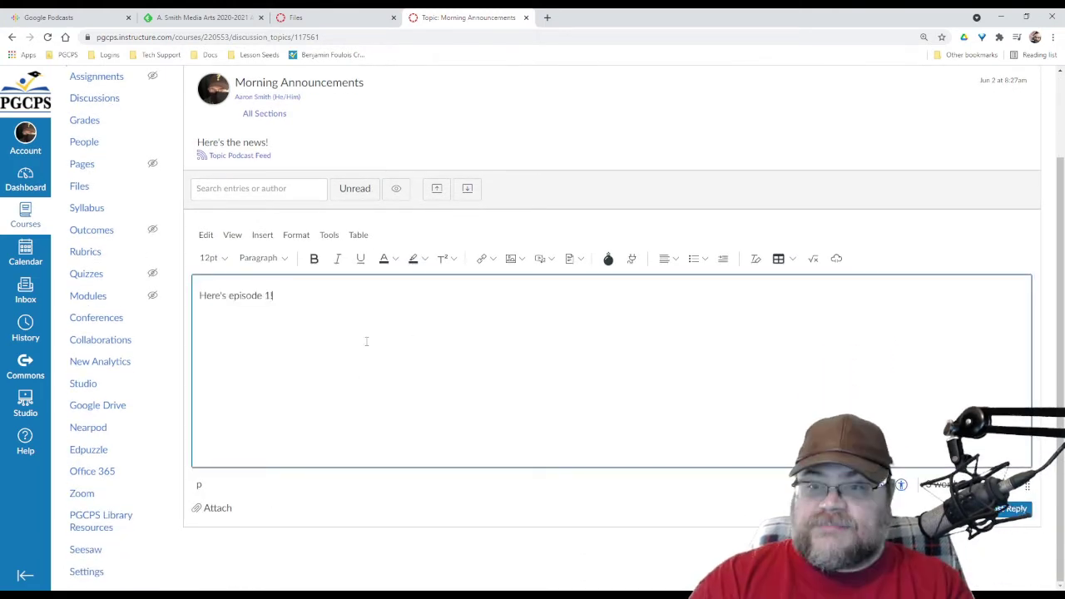
text(Show notes)
key(shift+Return)
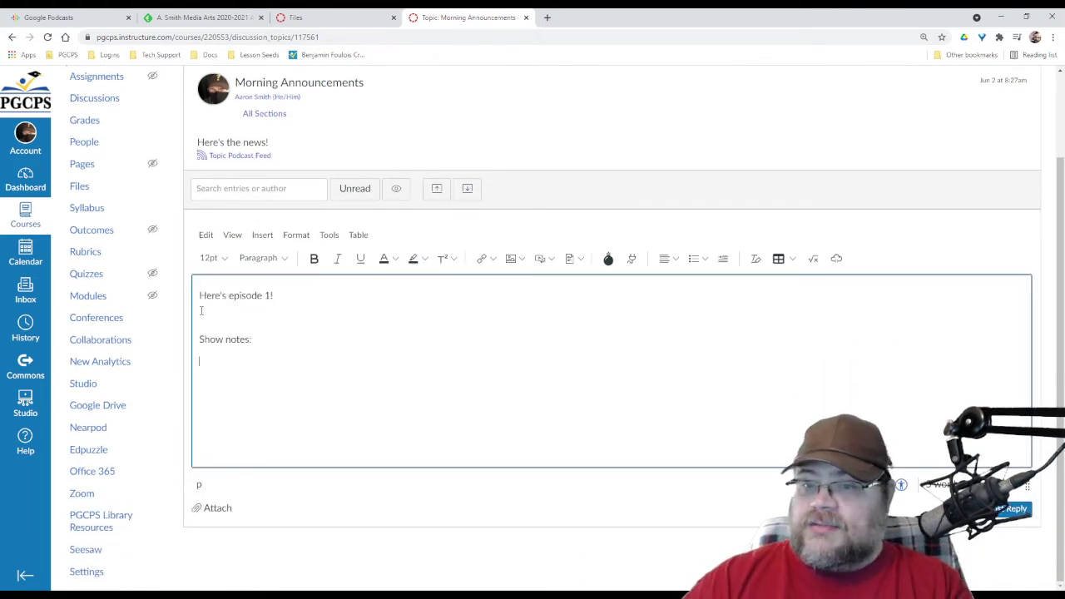
drag(227, 340, 232, 339)
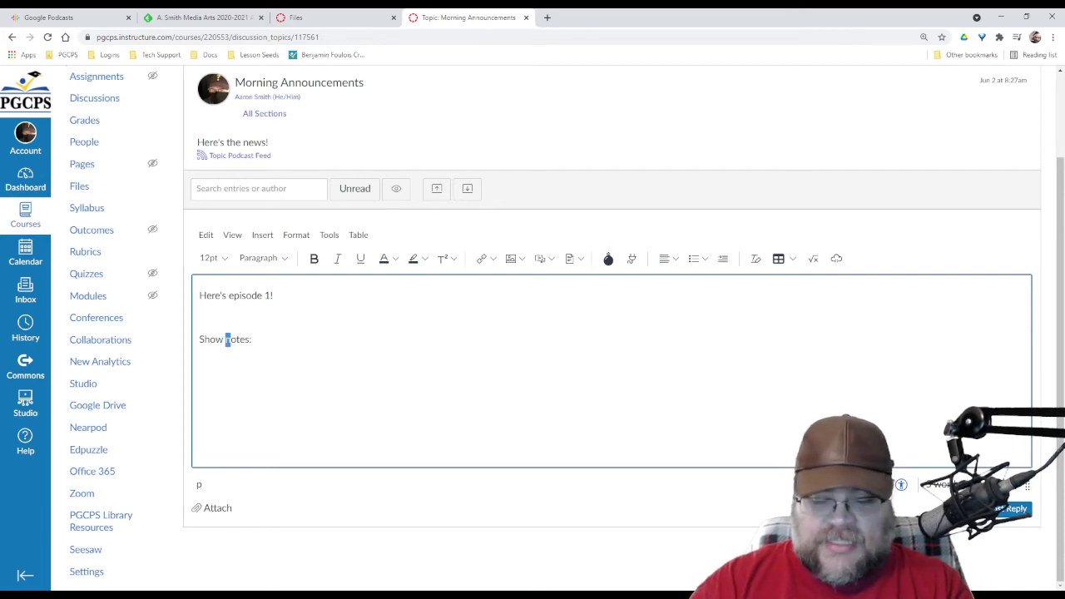
text(N)
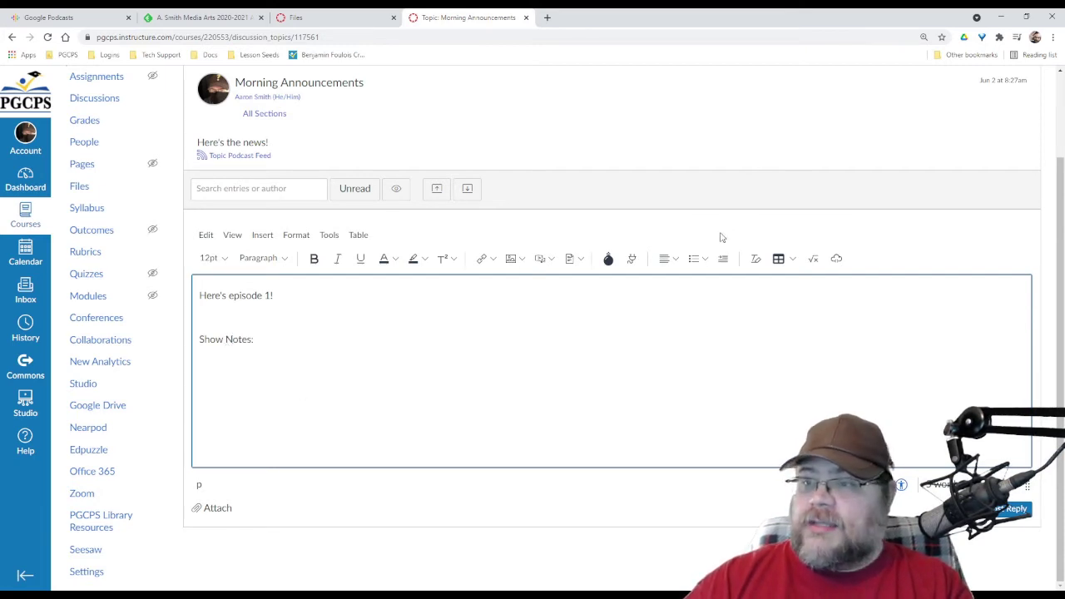
Add a bulleted list of Point 1, Point 2 and Point 2.5 indented under Point 2
click(693, 260)
text(Point 1)
key(Return)
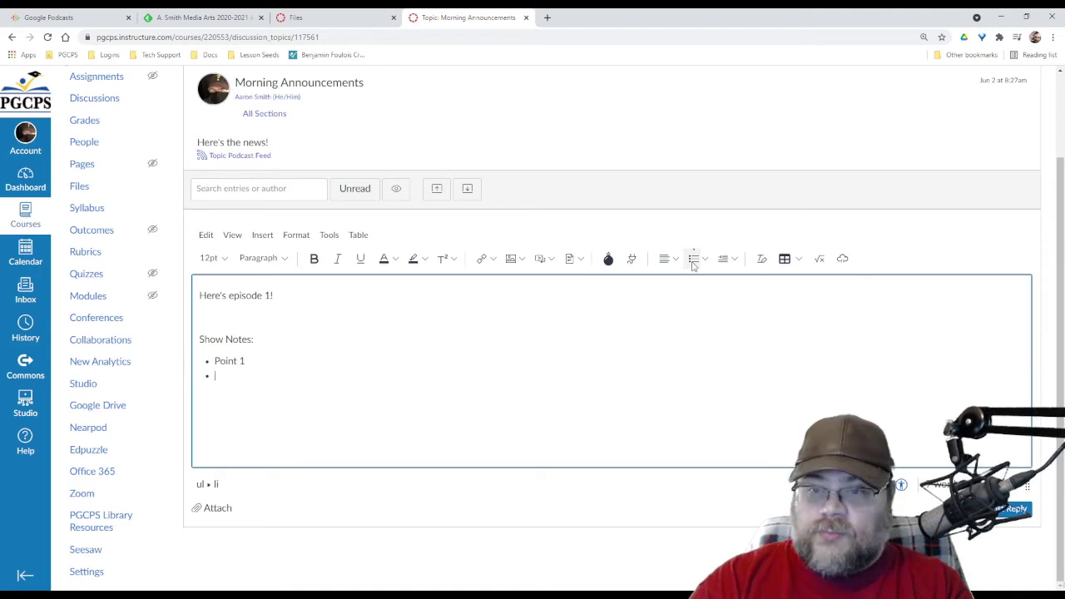
text(Point 2)
key(Return)
text(Point 2.)
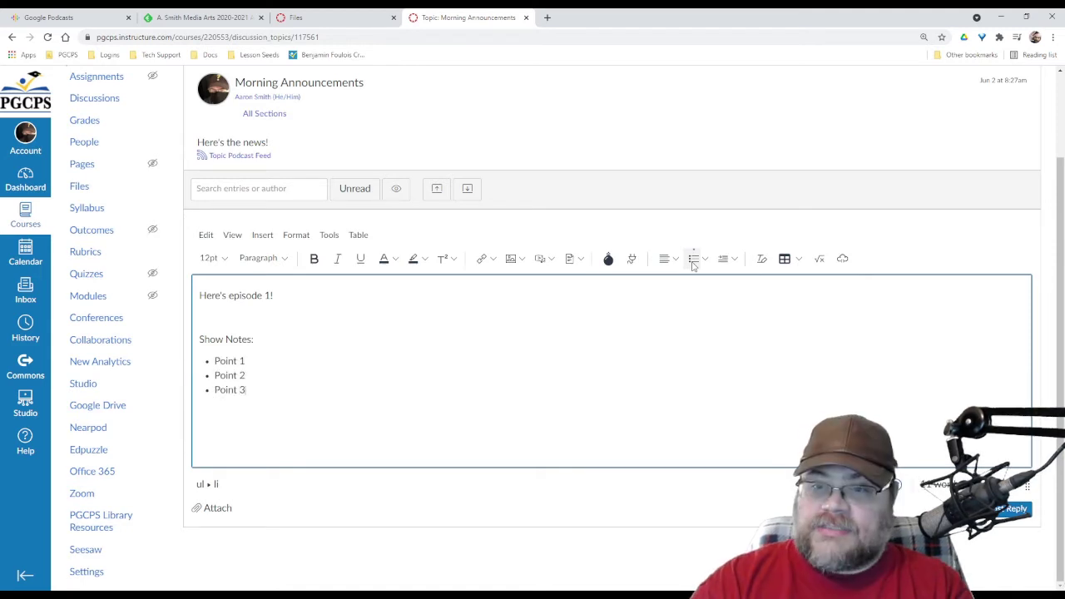
text(5)
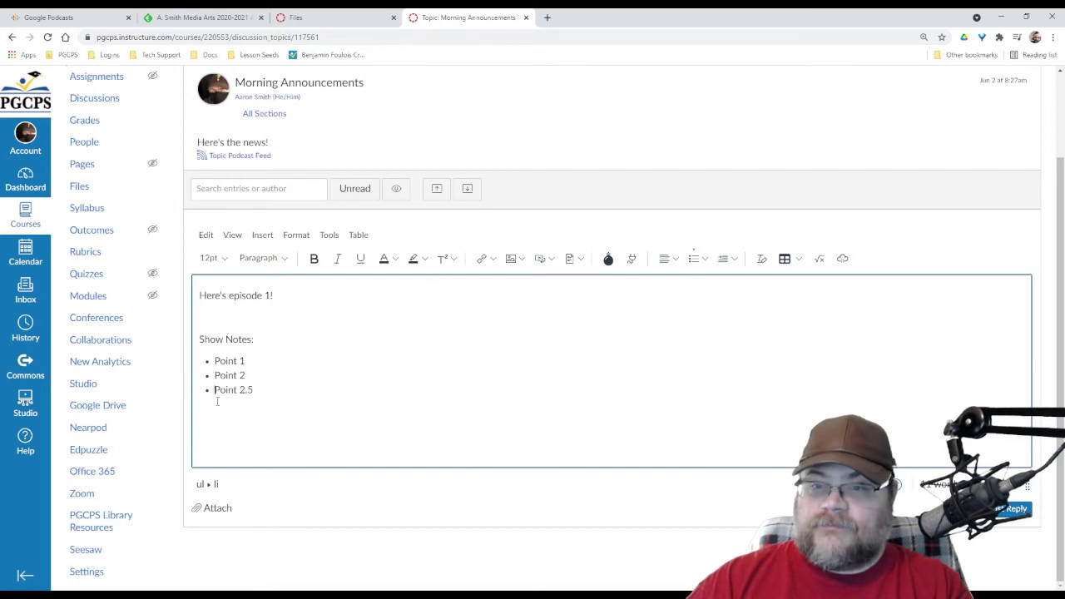
key(Tab)
click(341, 354)
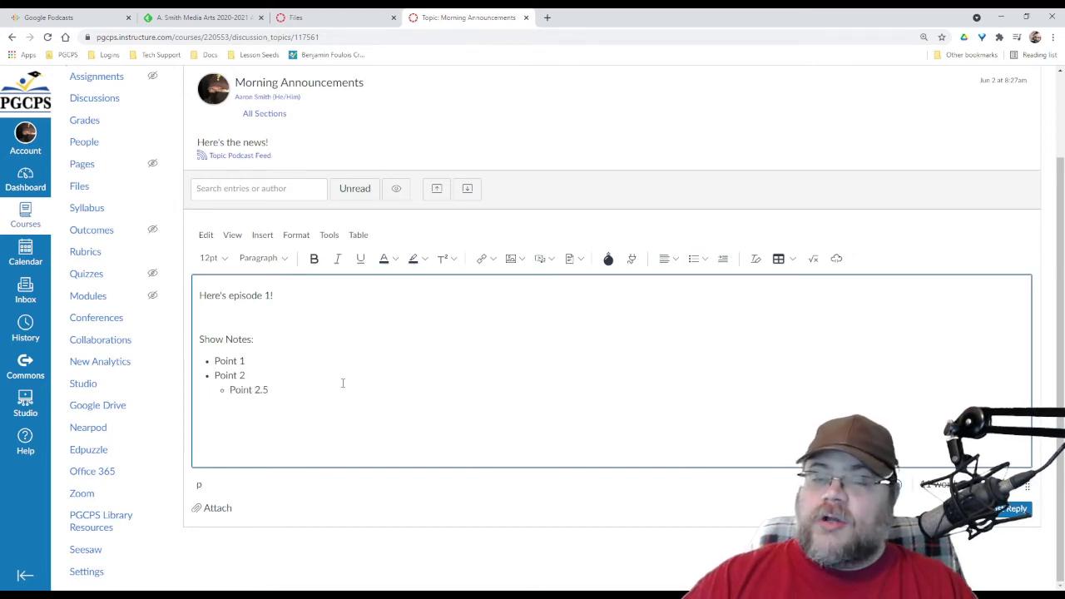
Make the first line a Heading 2 and capitalize it to 'Here's Episode 1!'
triple_click(233, 296)
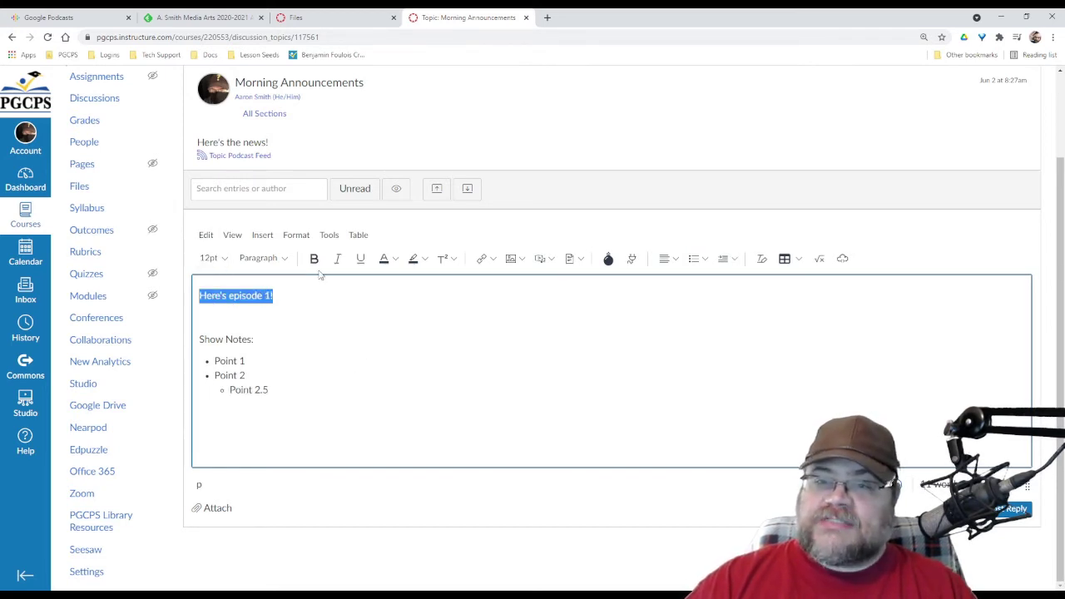
click(275, 258)
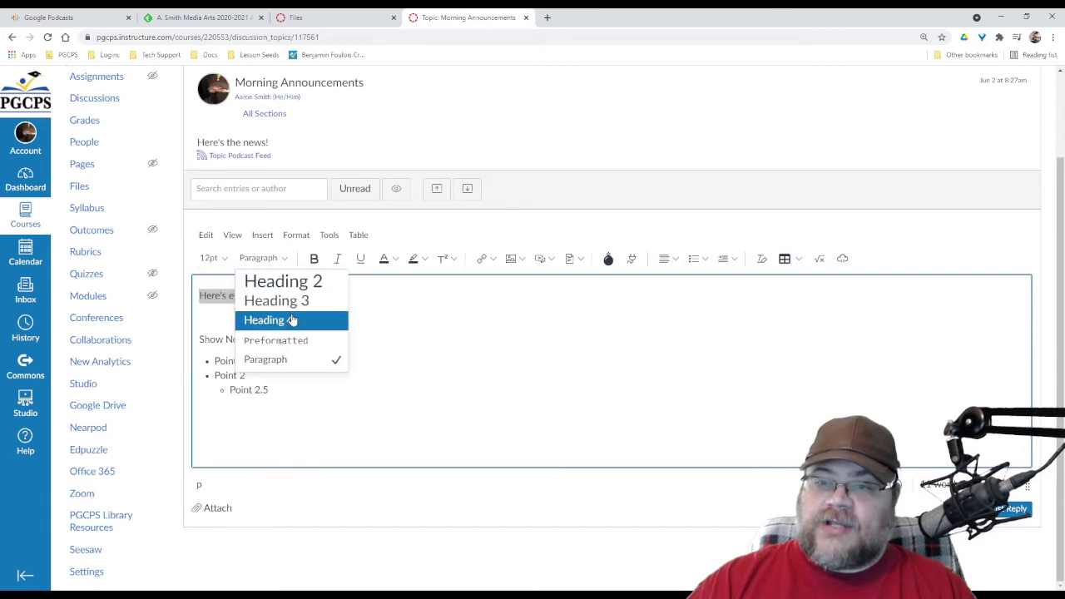
scroll(291, 320, up, 2)
click(284, 383)
click(387, 445)
scroll(403, 507, down, 1)
drag(252, 344, 260, 345)
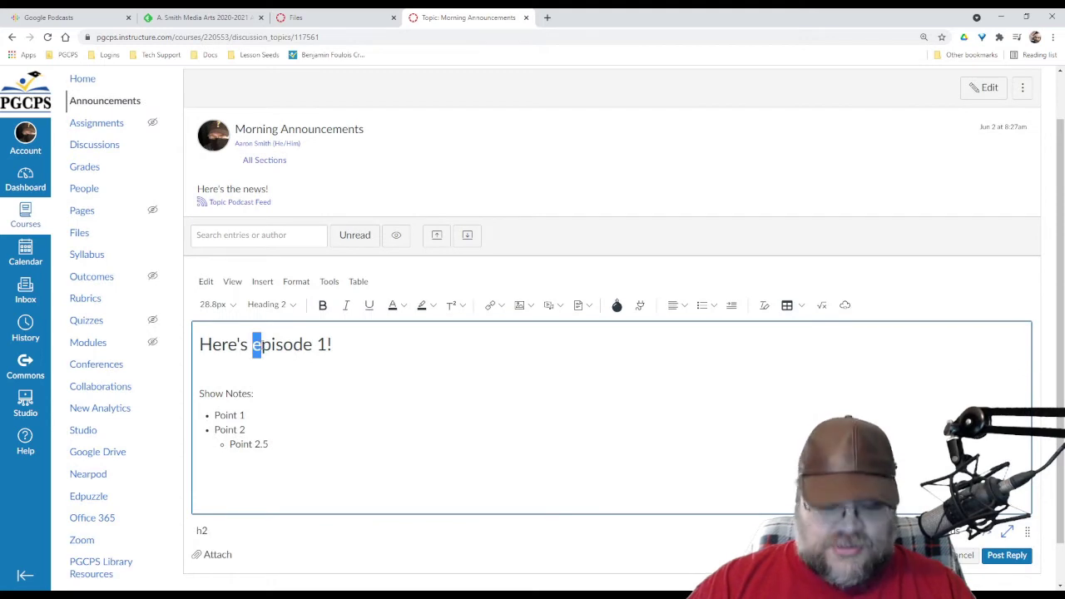
text(E)
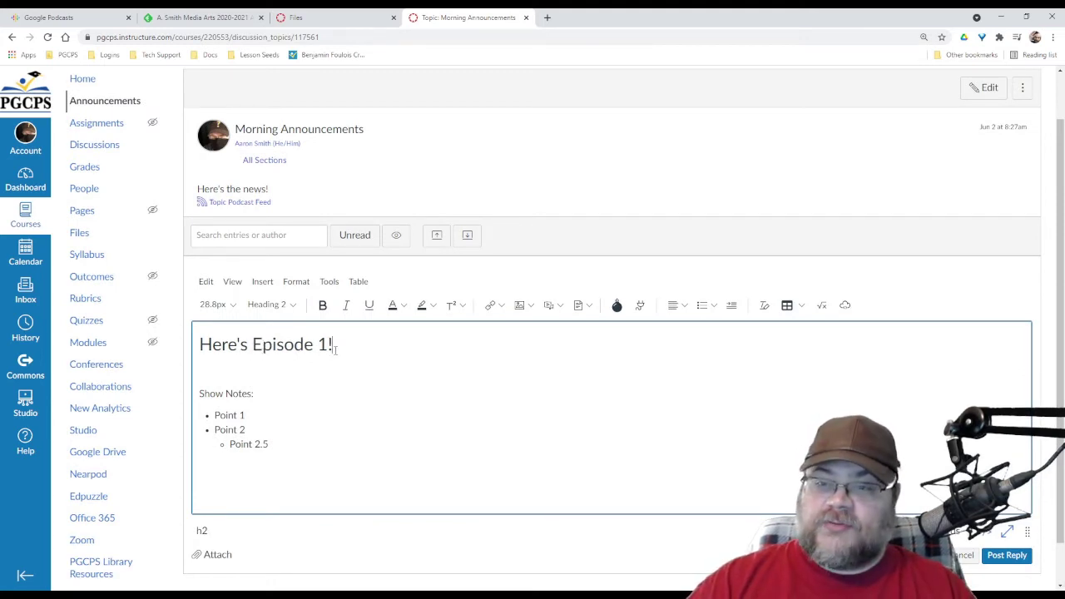
click(434, 410)
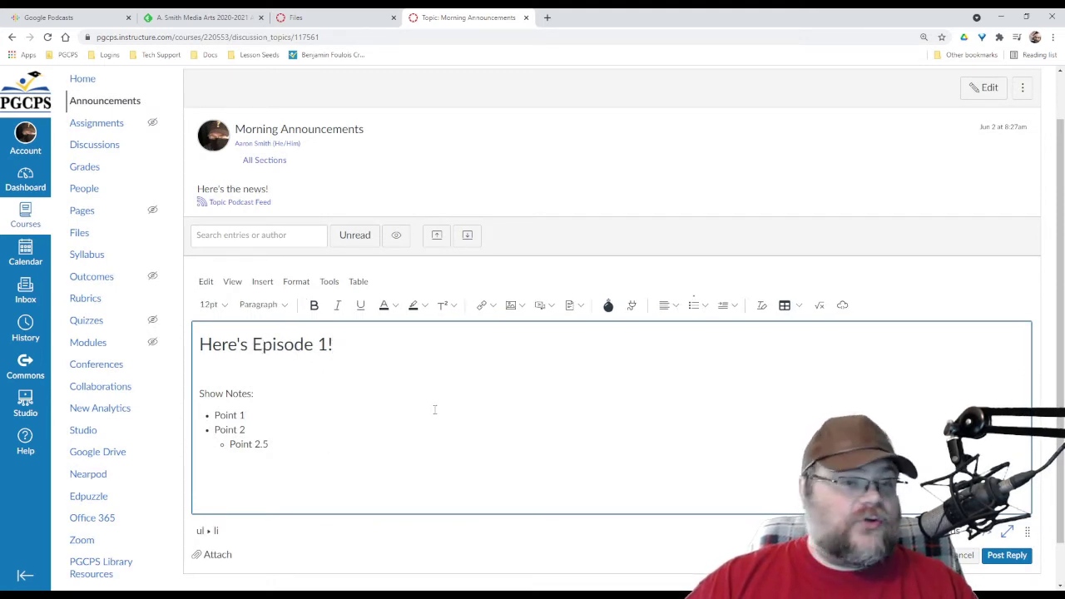
scroll(434, 409, down, 1)
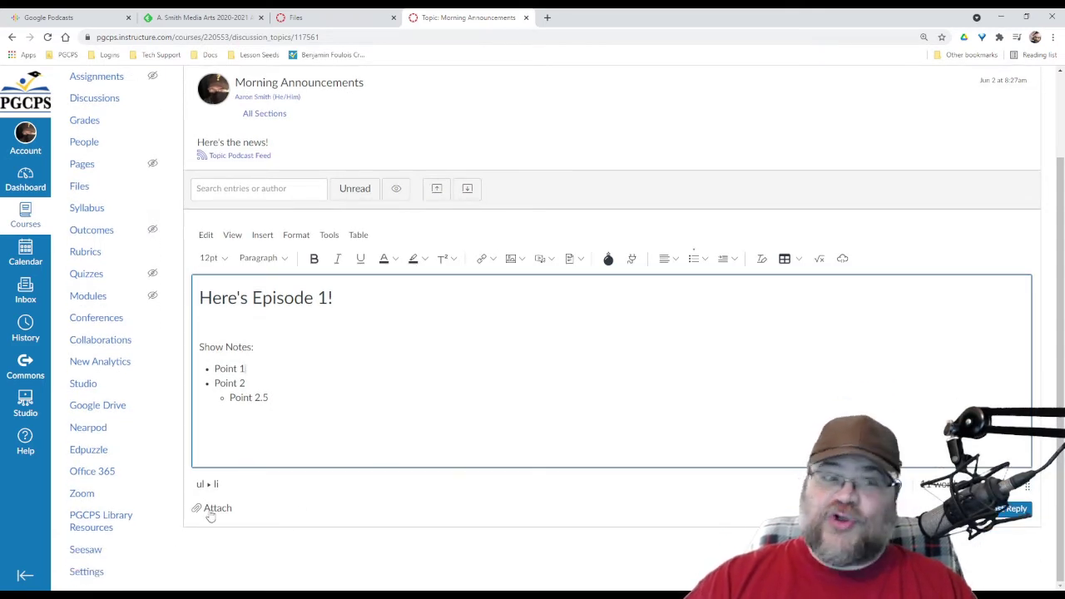
Go to the PodcastTest Files page listing the three test MP3s and start an upload
click(319, 18)
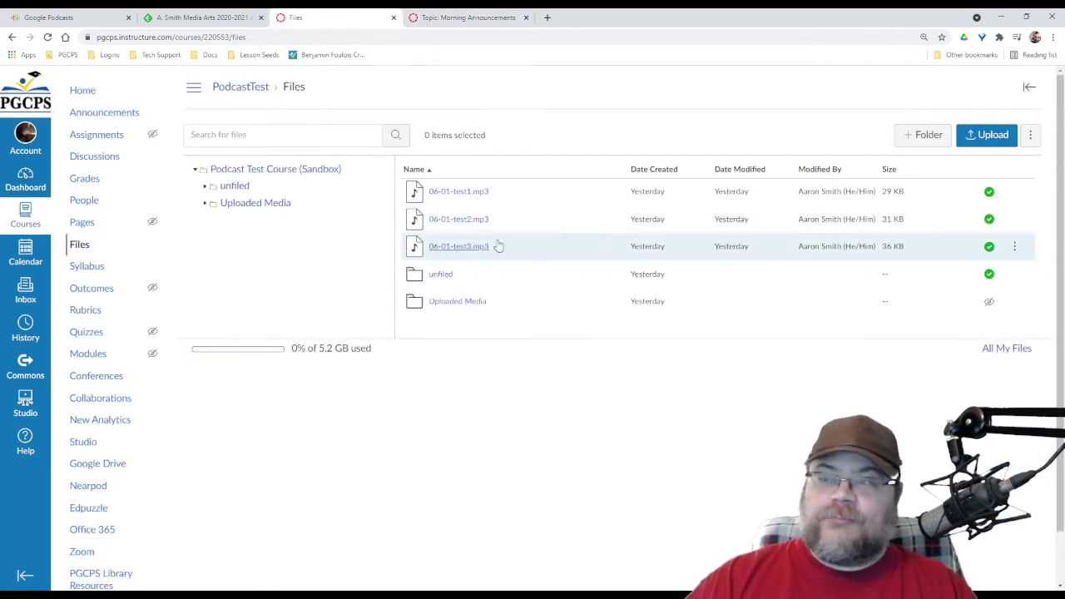
click(982, 143)
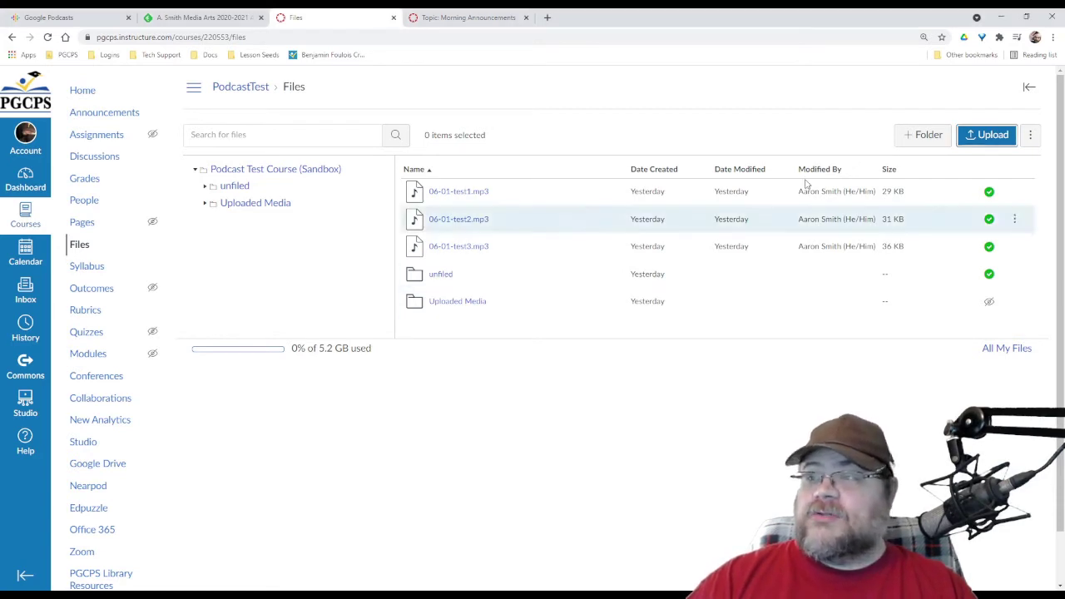
click(988, 135)
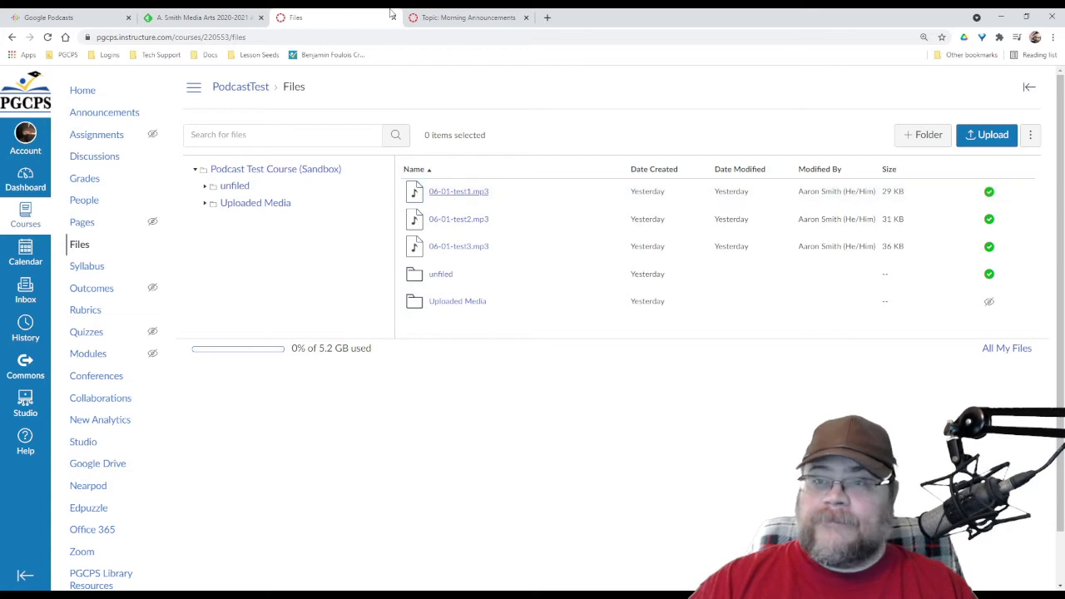
Link the 'Here's Episode 1!' reply heading to the pasted episode MP3 download address
click(458, 17)
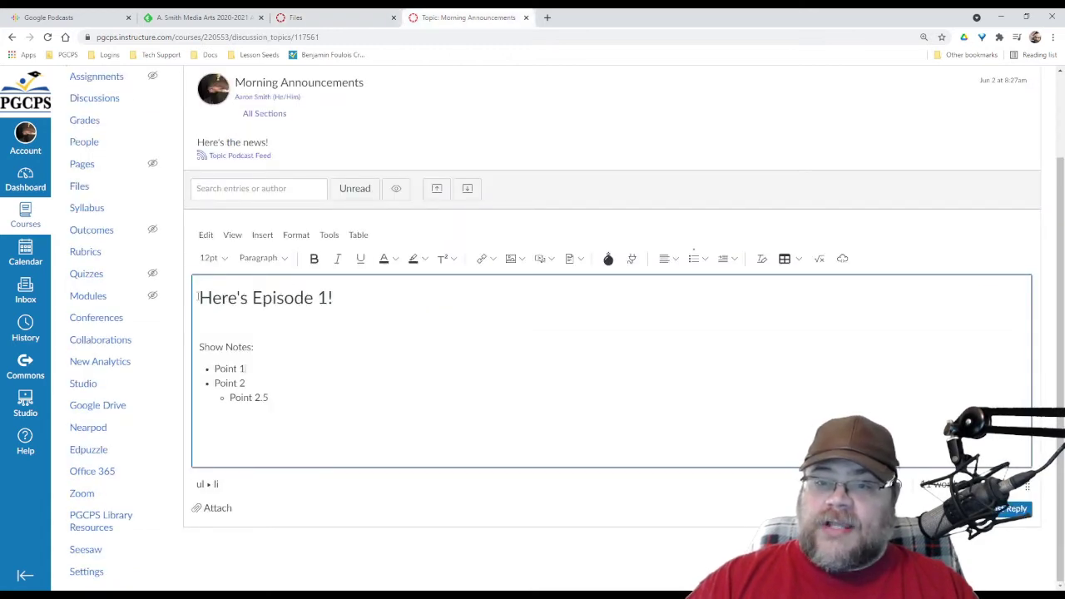
drag(198, 298, 329, 298)
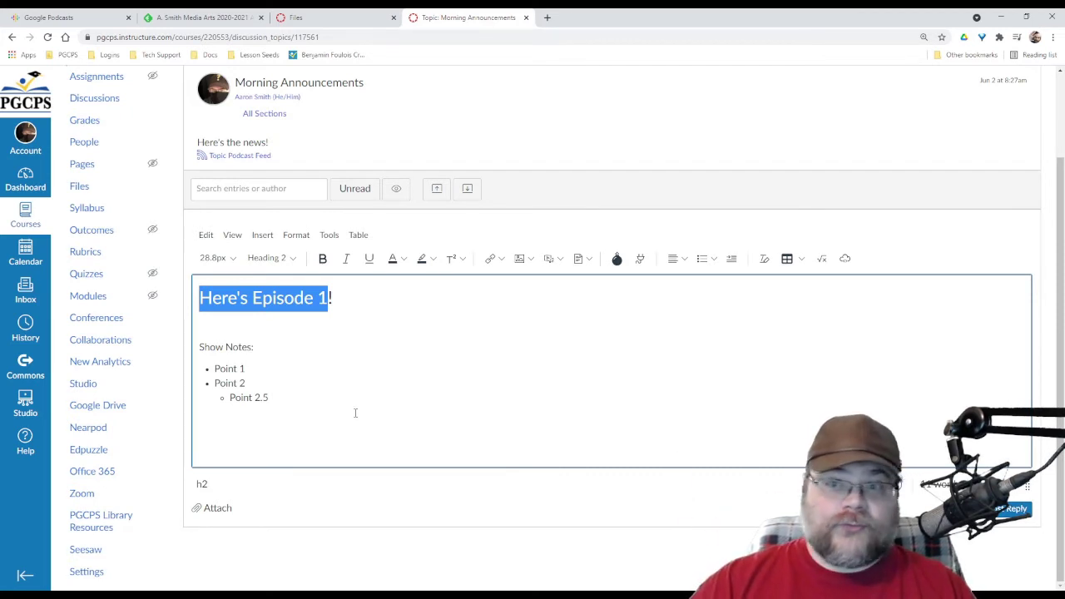
click(499, 259)
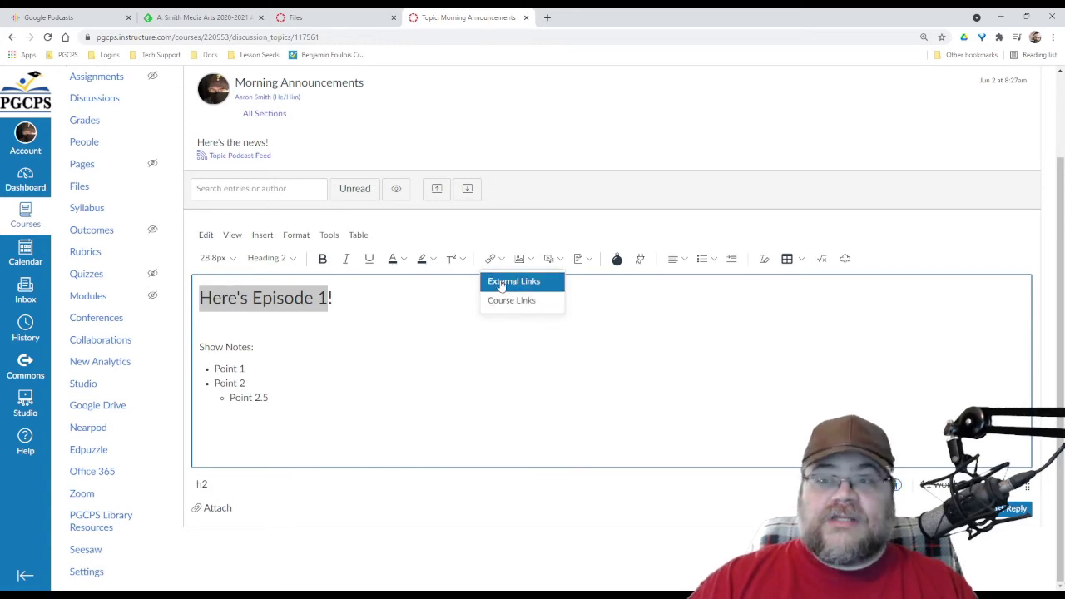
click(513, 282)
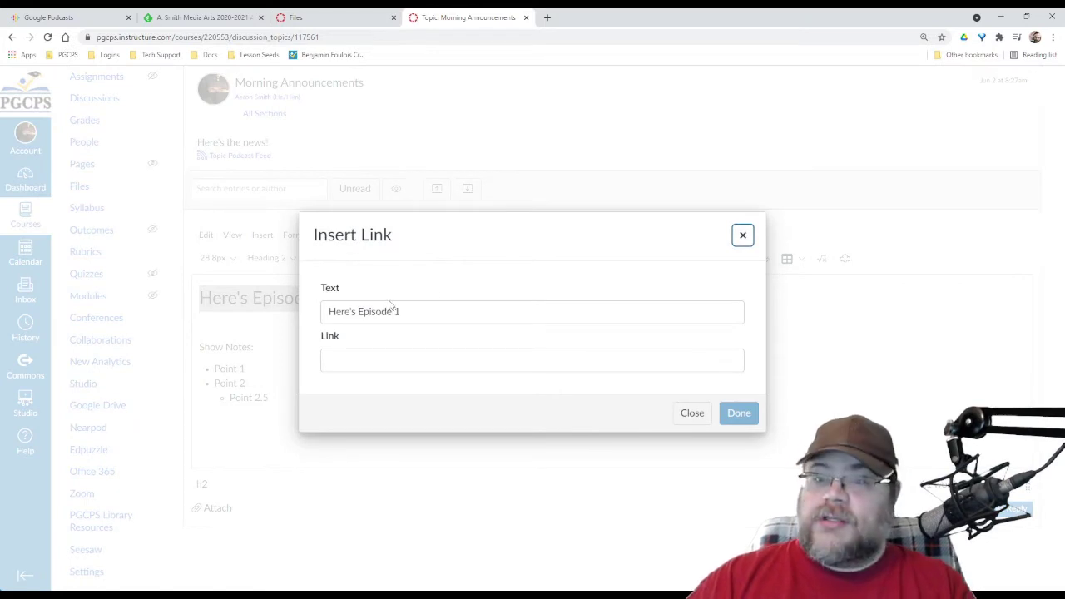
click(358, 362)
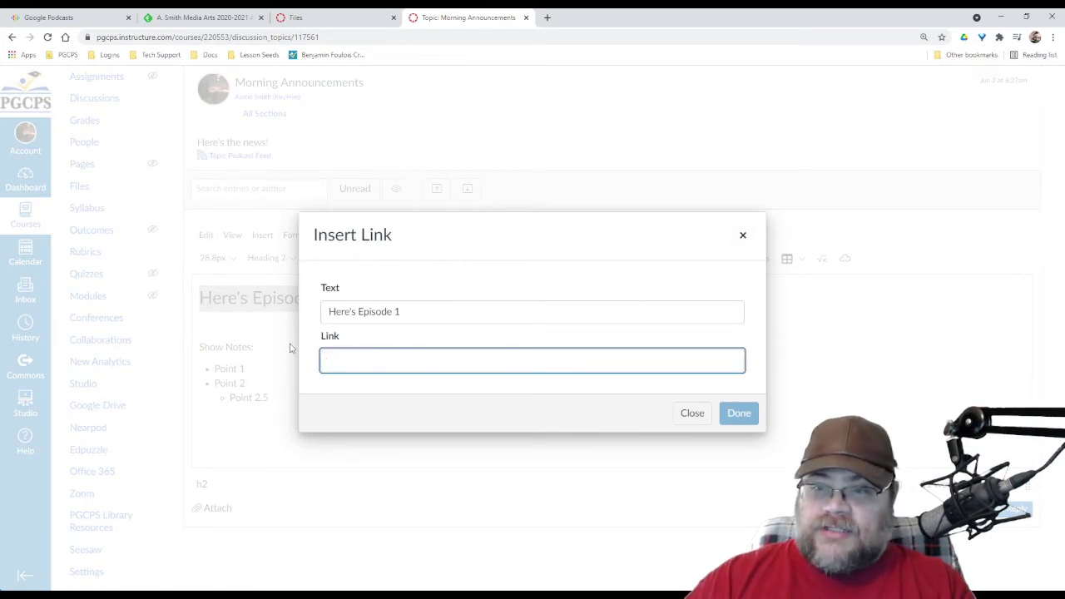
text(https://pgcps.instructure.com/files/4455865/download?download_frd=1)
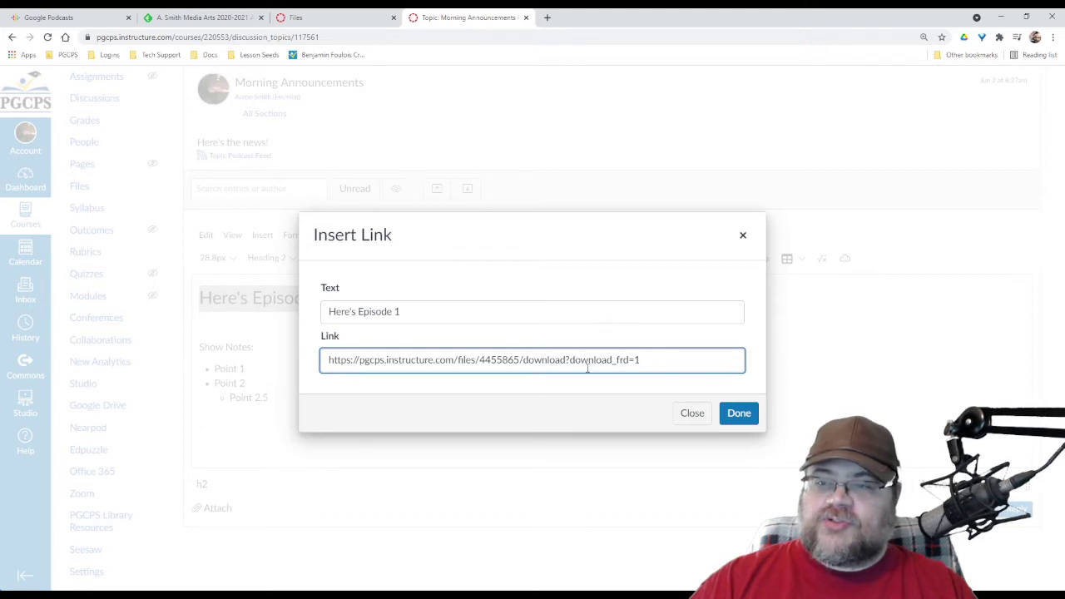
click(740, 416)
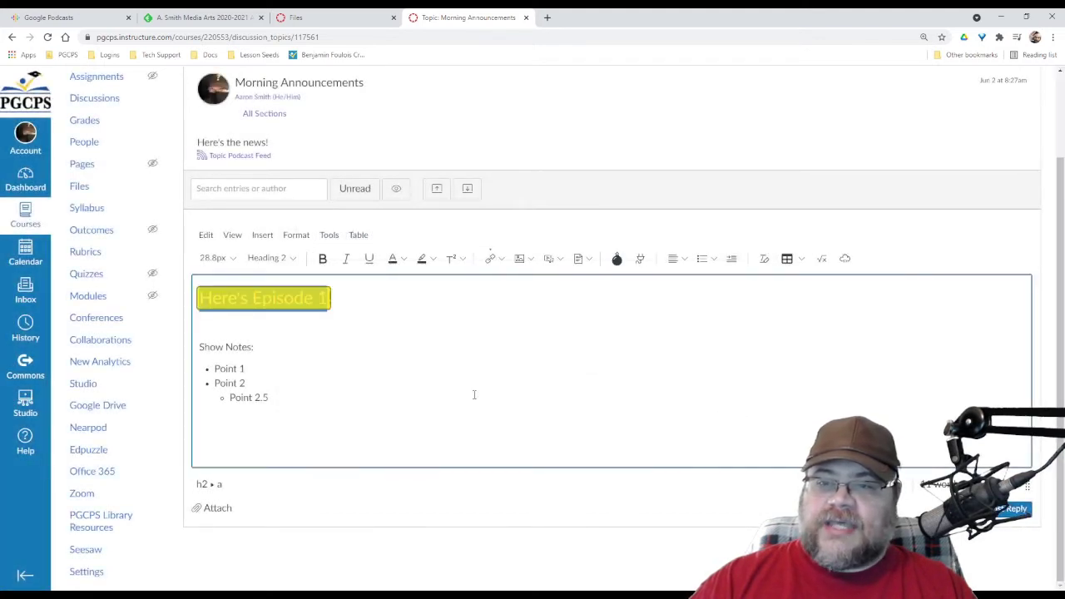
click(506, 318)
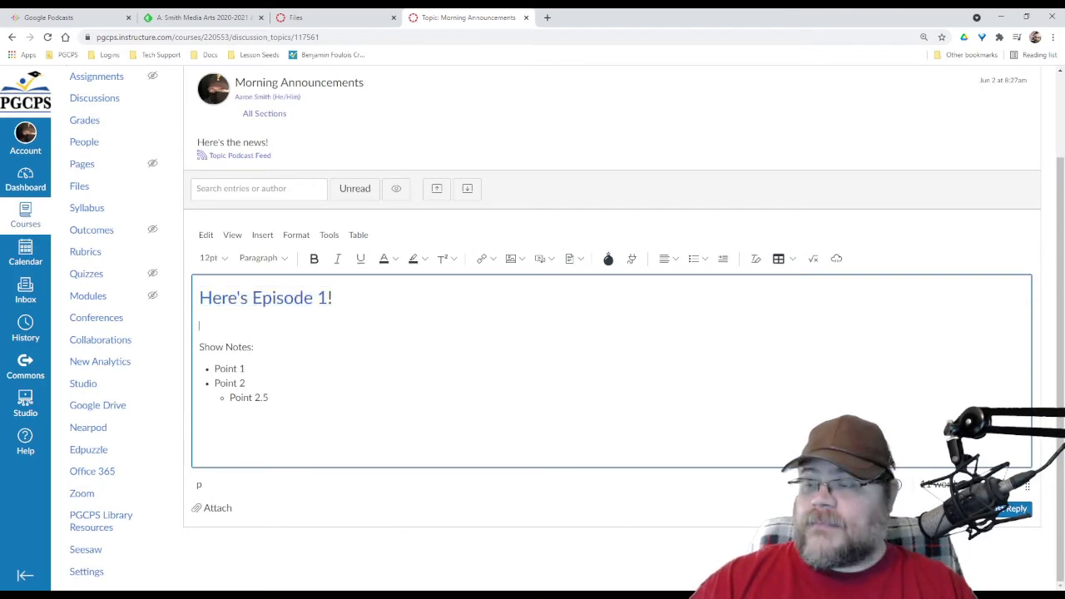
Post the Episode 1 reply, inspect the topic's RSS feed enclosure entry, and copy the feed address
click(1014, 511)
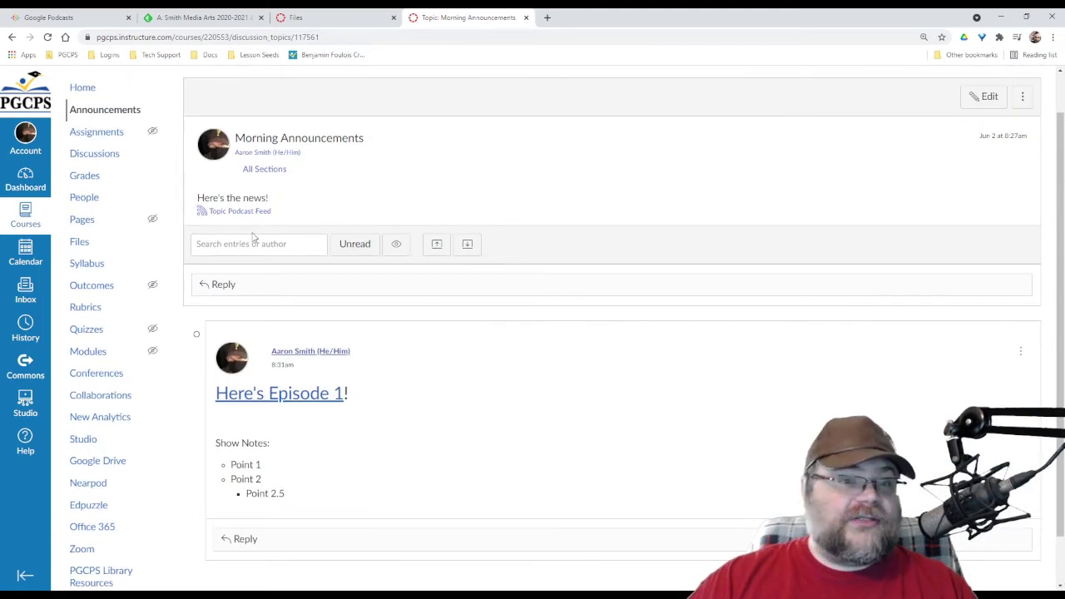
middle_click(260, 215)
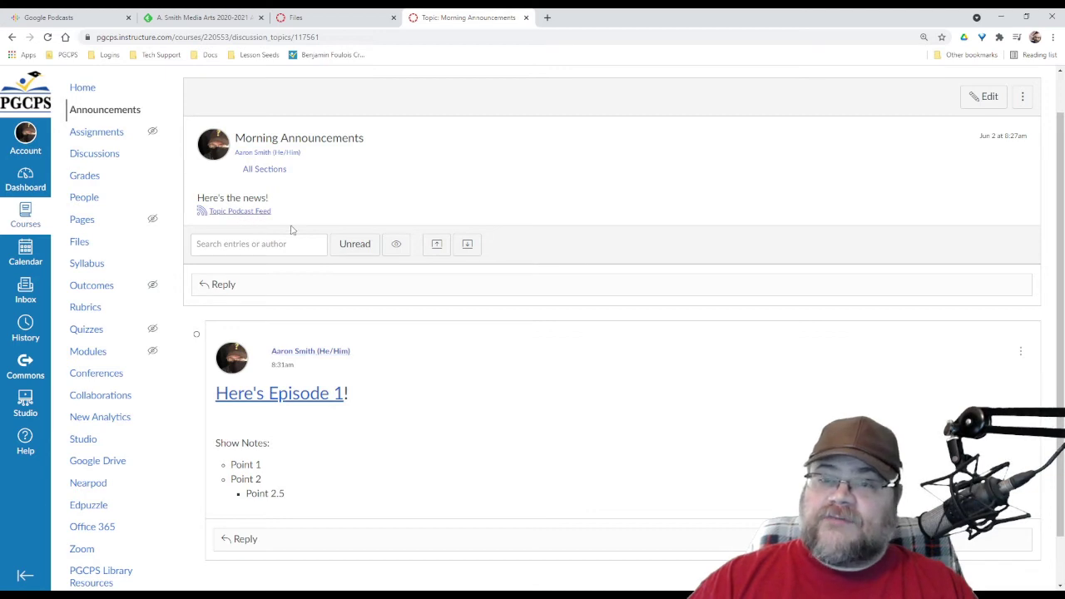
click(641, 18)
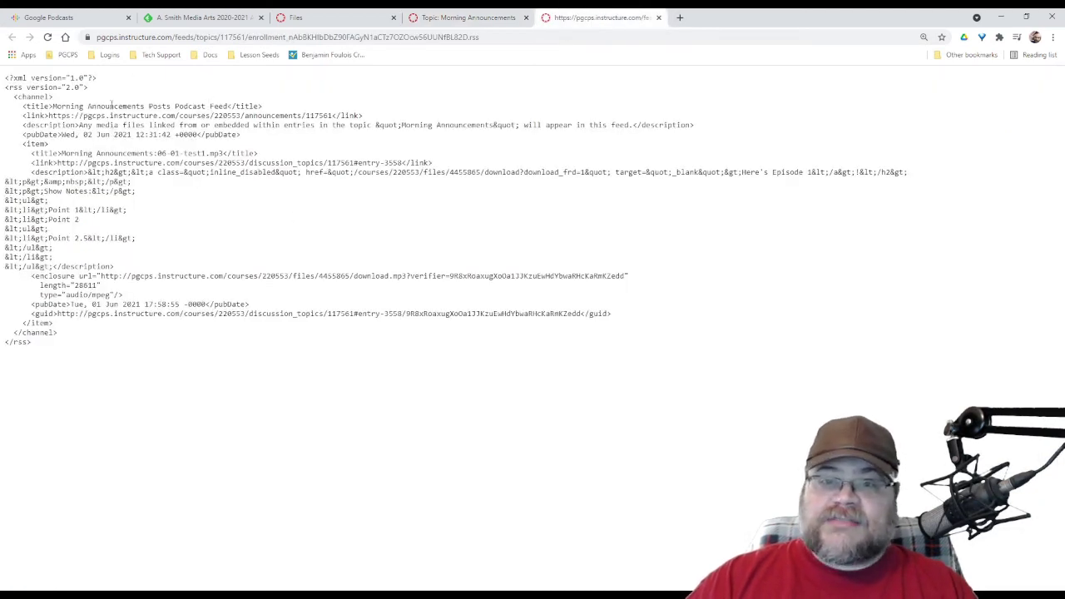
drag(111, 88, 195, 172)
click(226, 238)
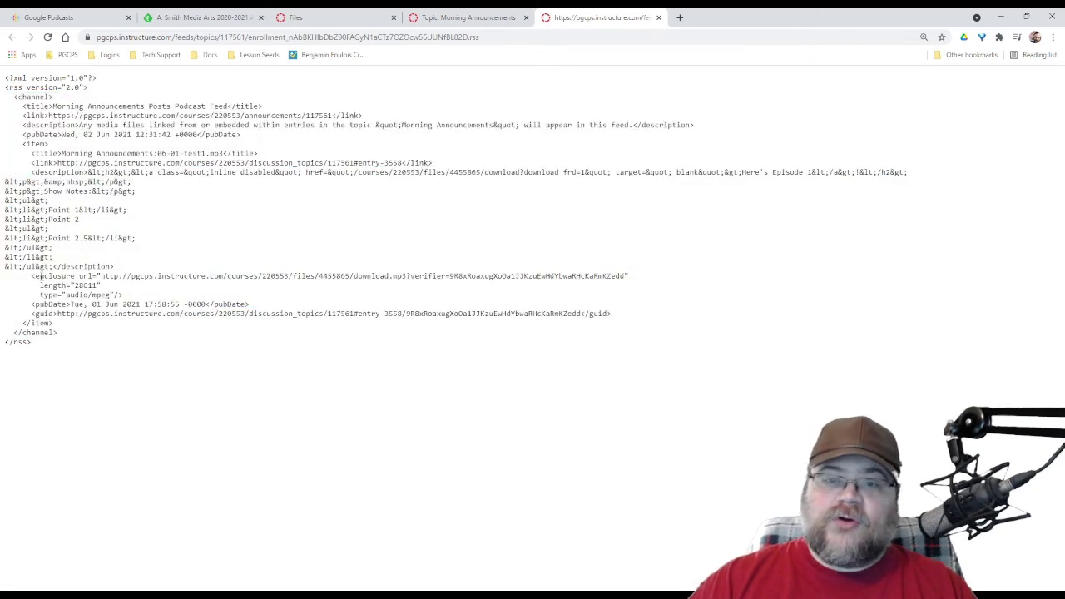
drag(35, 275, 76, 275)
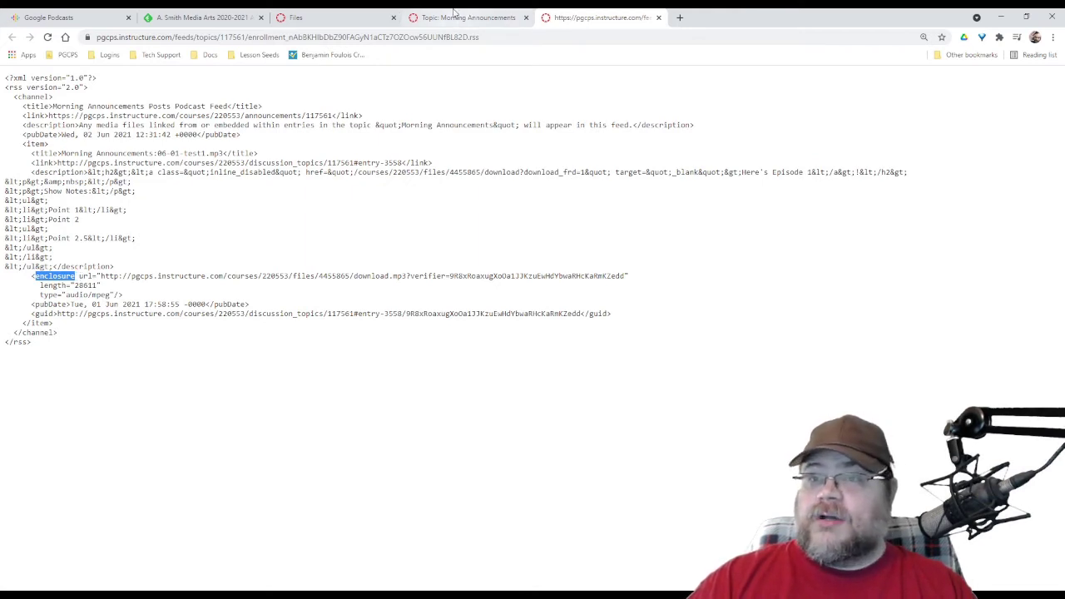
click(427, 42)
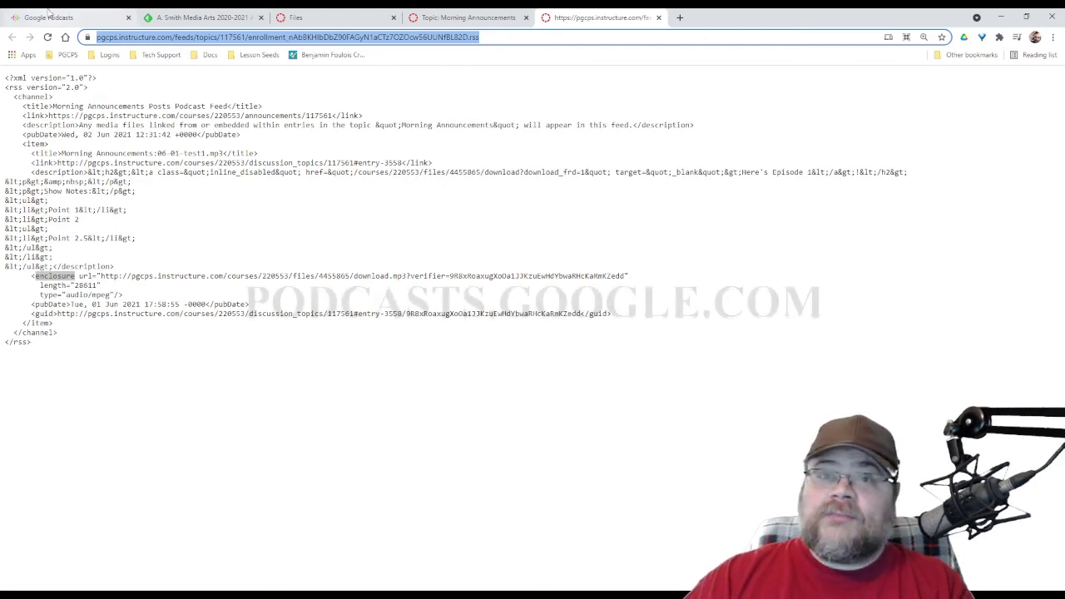
Subscribe to the pasted Morning Announcements feed address and open the test1 episode's page
click(67, 16)
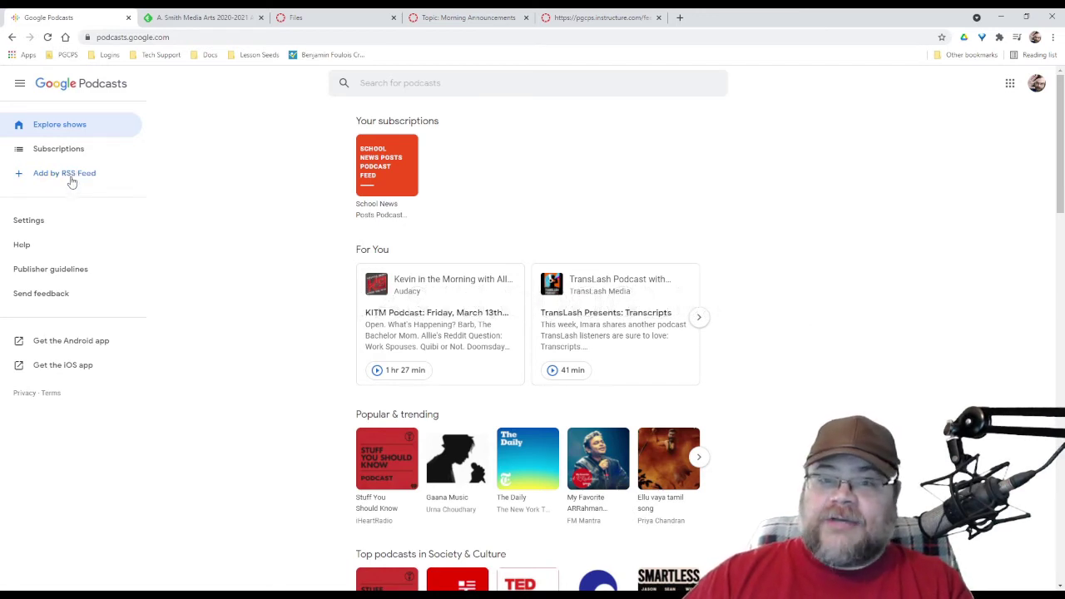
click(71, 182)
click(491, 272)
key(ctrl+v)
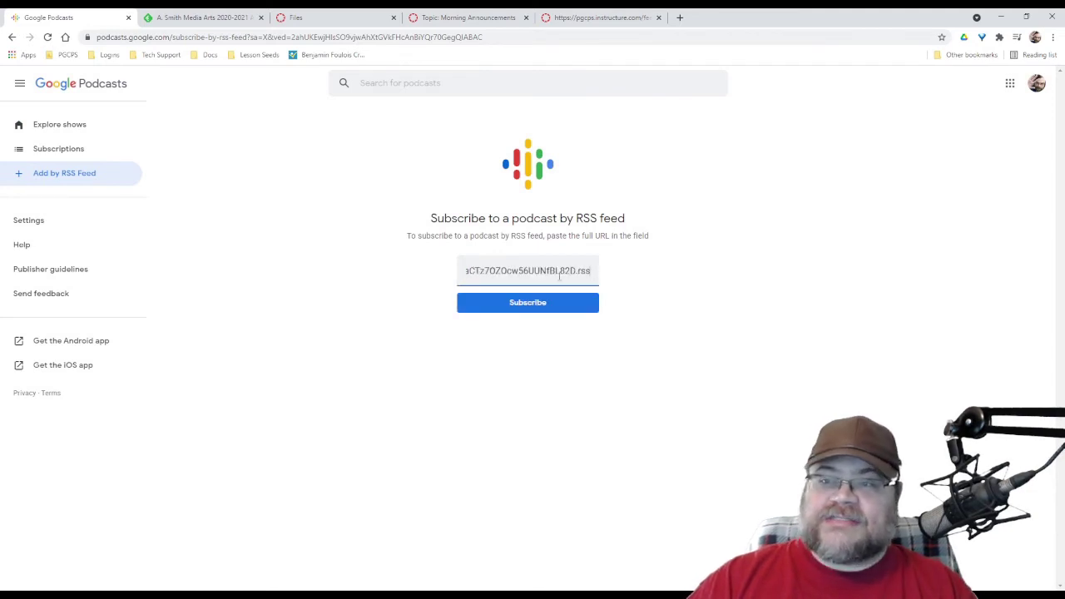
click(538, 306)
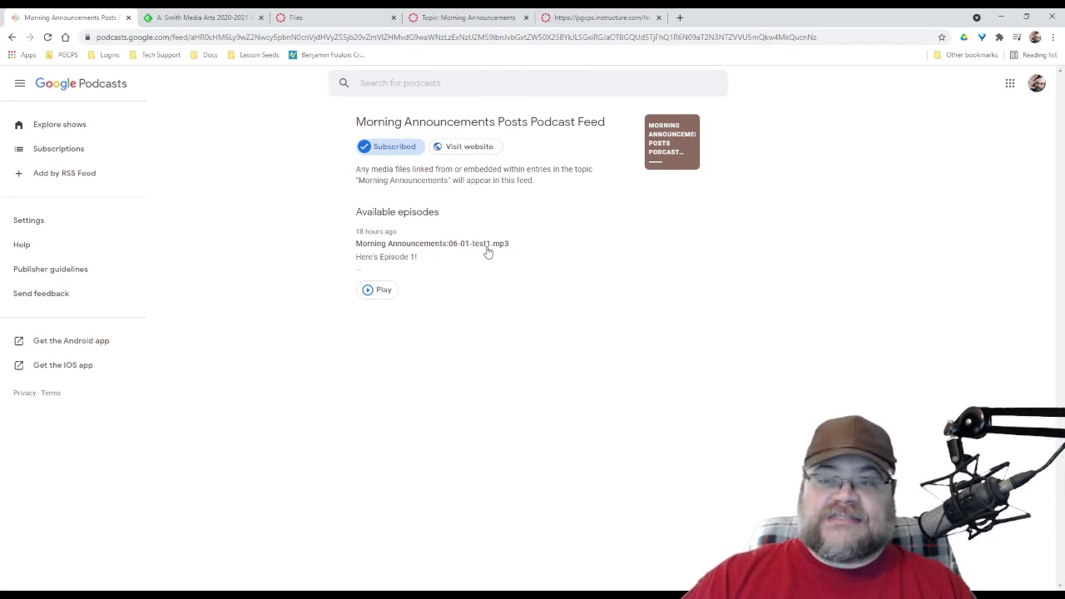
click(397, 260)
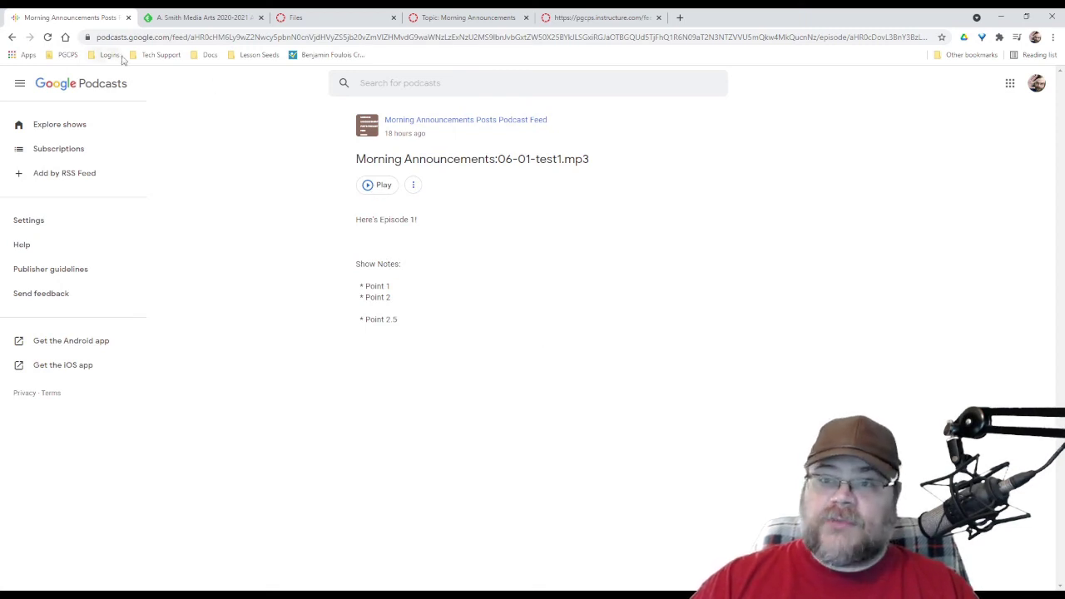
Draft a new Morning Announcements reply reading 'Episode 2' with the feed address pasted below it
click(11, 37)
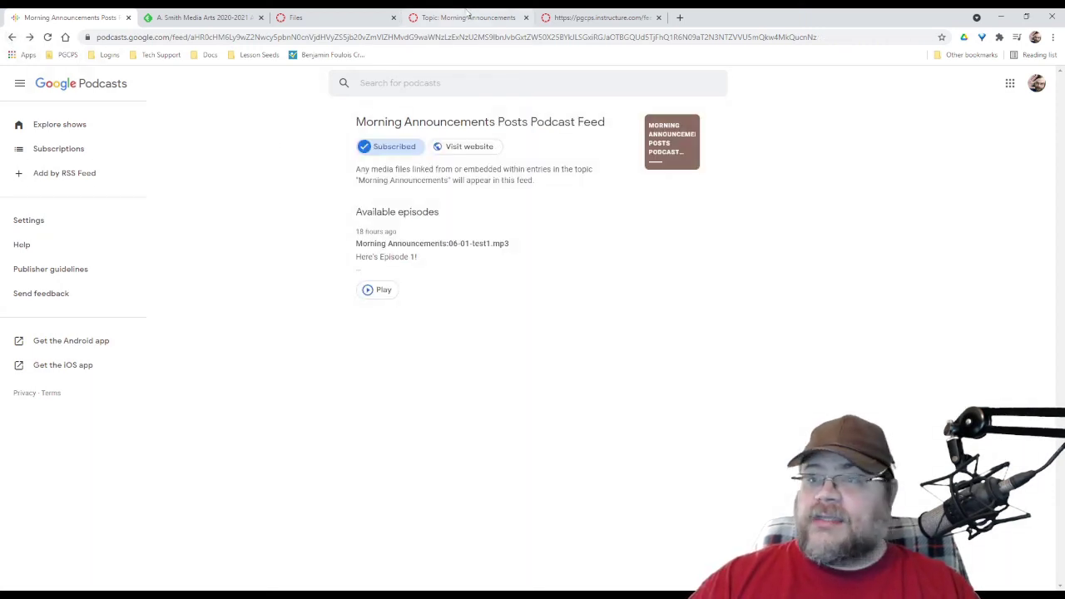
click(574, 11)
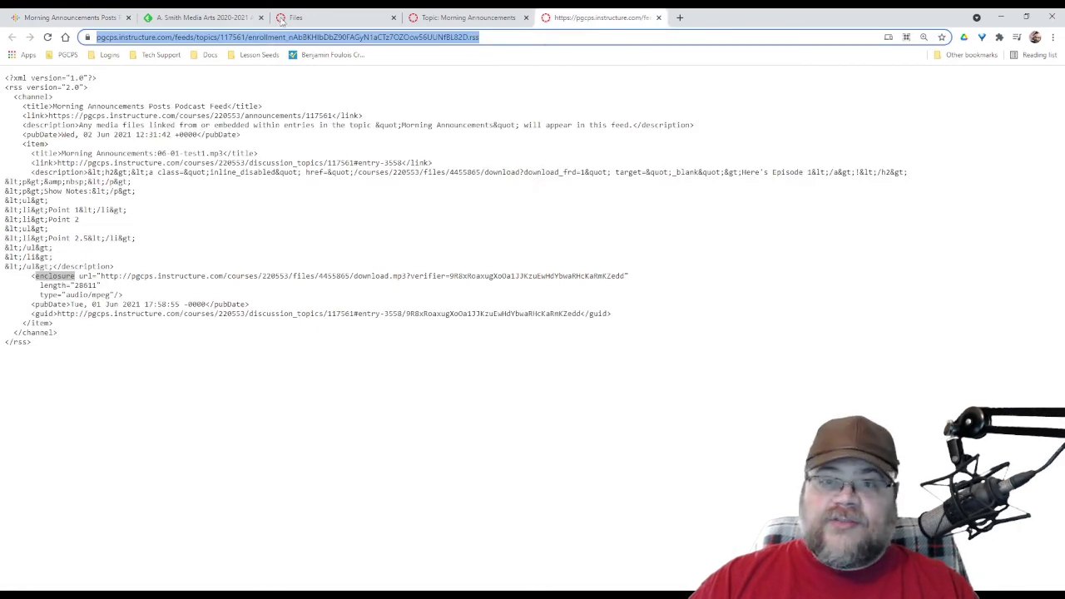
click(437, 13)
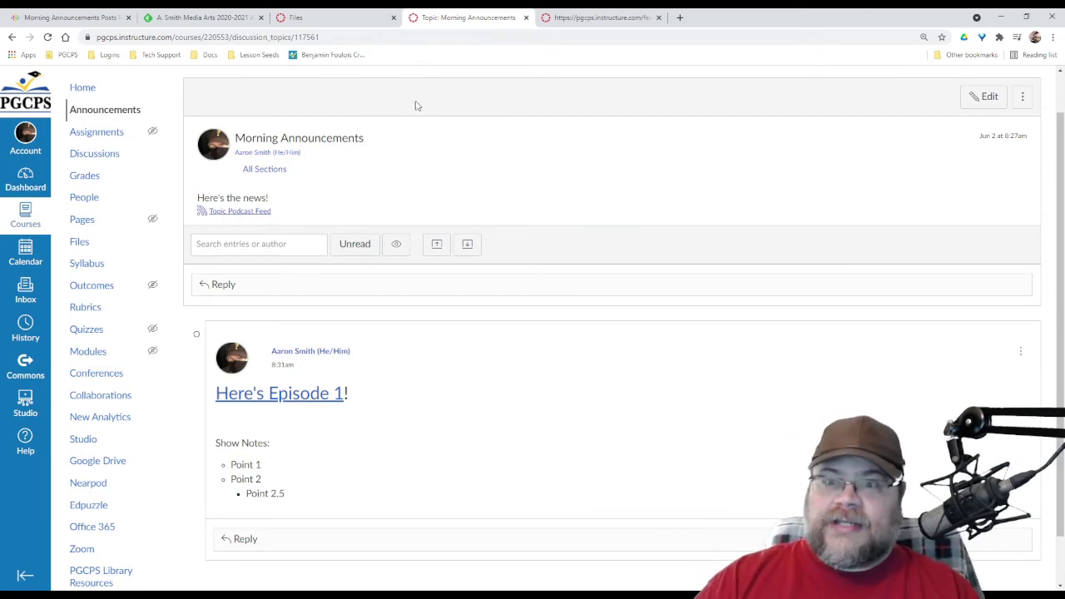
click(282, 285)
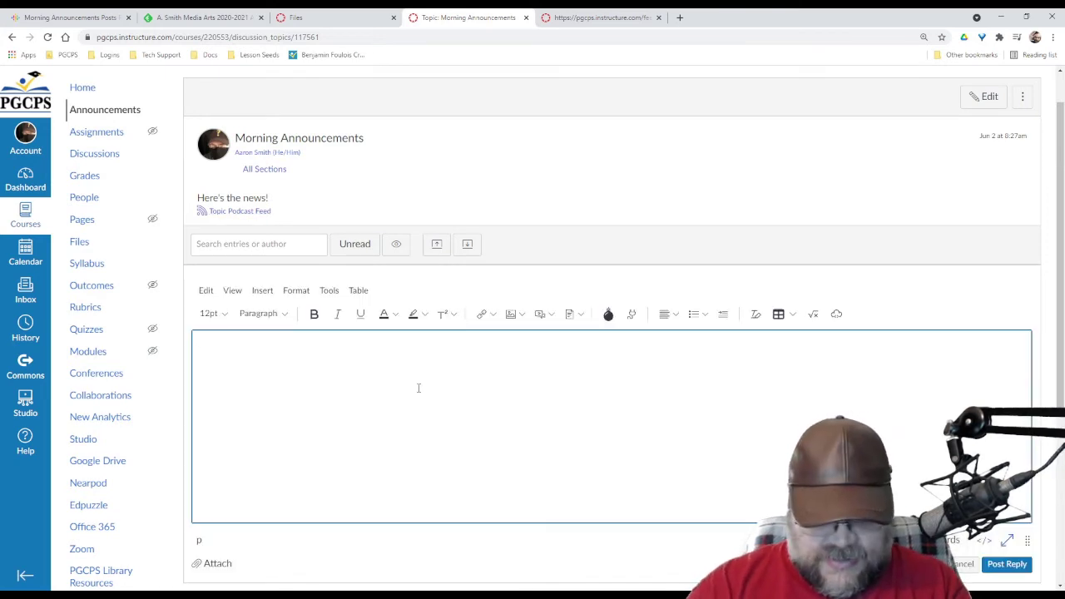
text(Episode 2!)
key(Return)
key(ctrl+v)
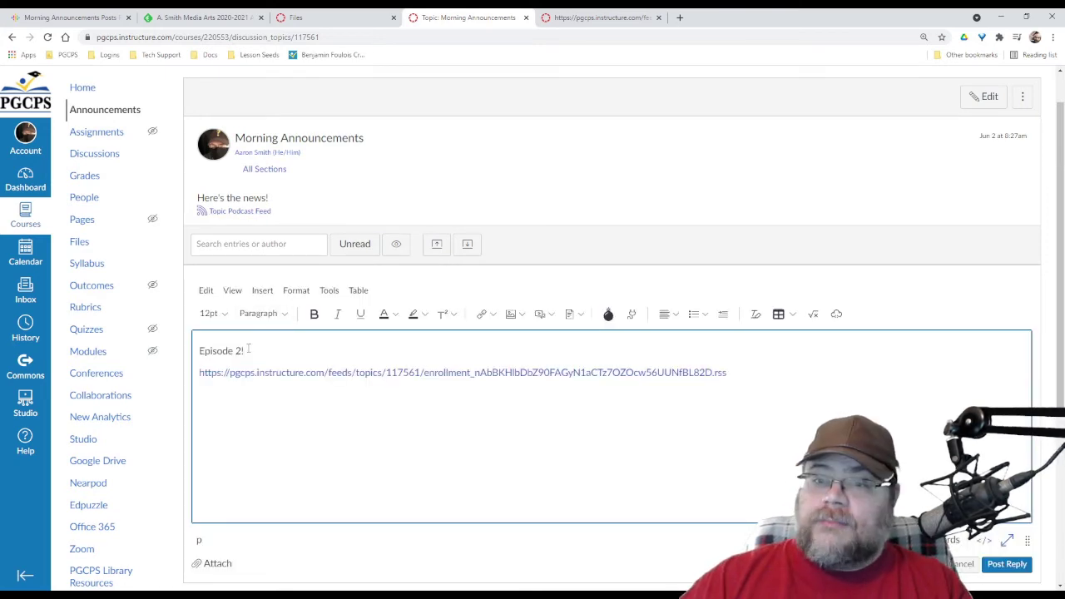
click(341, 17)
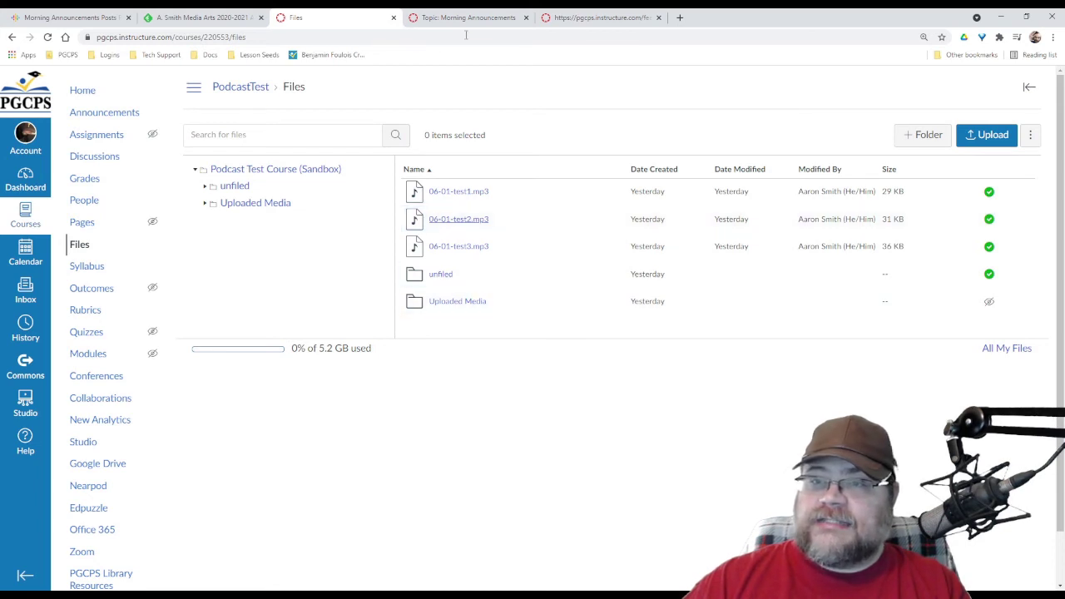
click(573, 17)
Link 'Episode 2' to the second MP3's download address, unlink the feed URL, and post the reply
click(494, 18)
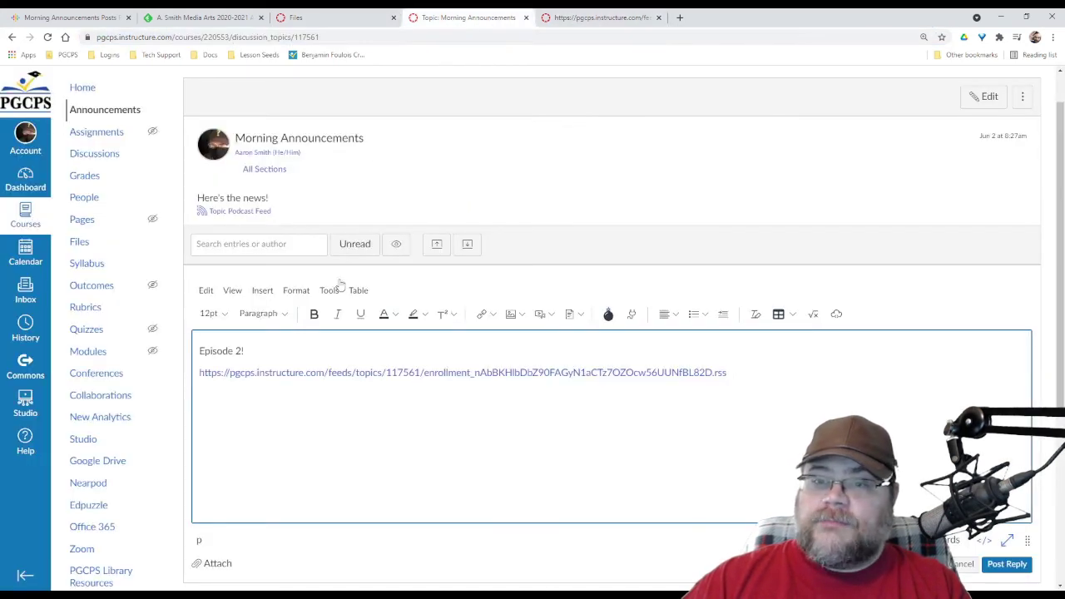
drag(240, 352, 184, 353)
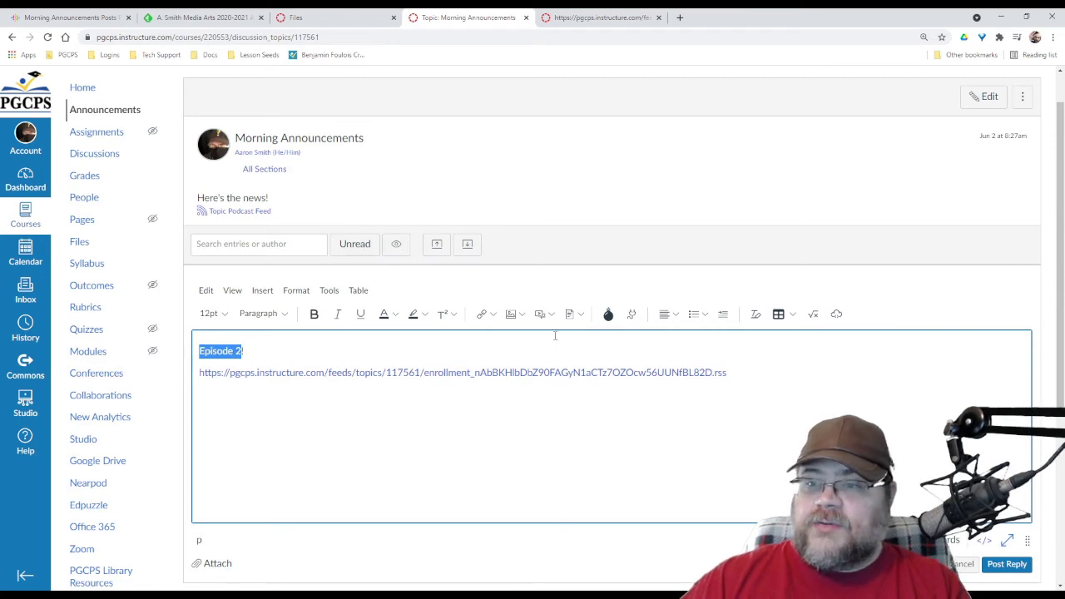
click(485, 316)
click(448, 363)
text(https://pgcps.instructure.com/files/4455864/download?download_frd=1)
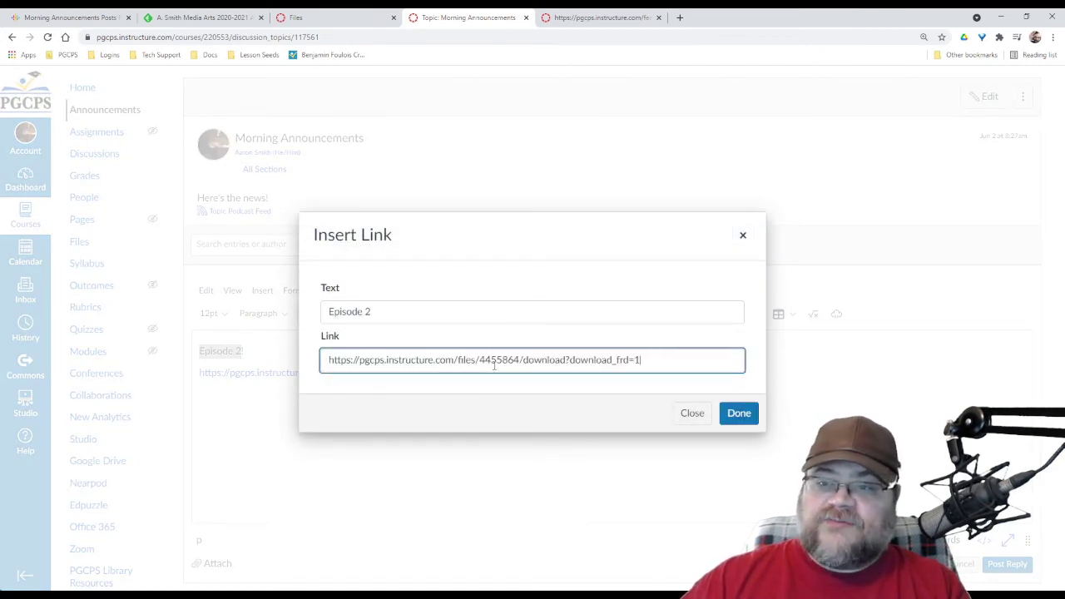
click(739, 413)
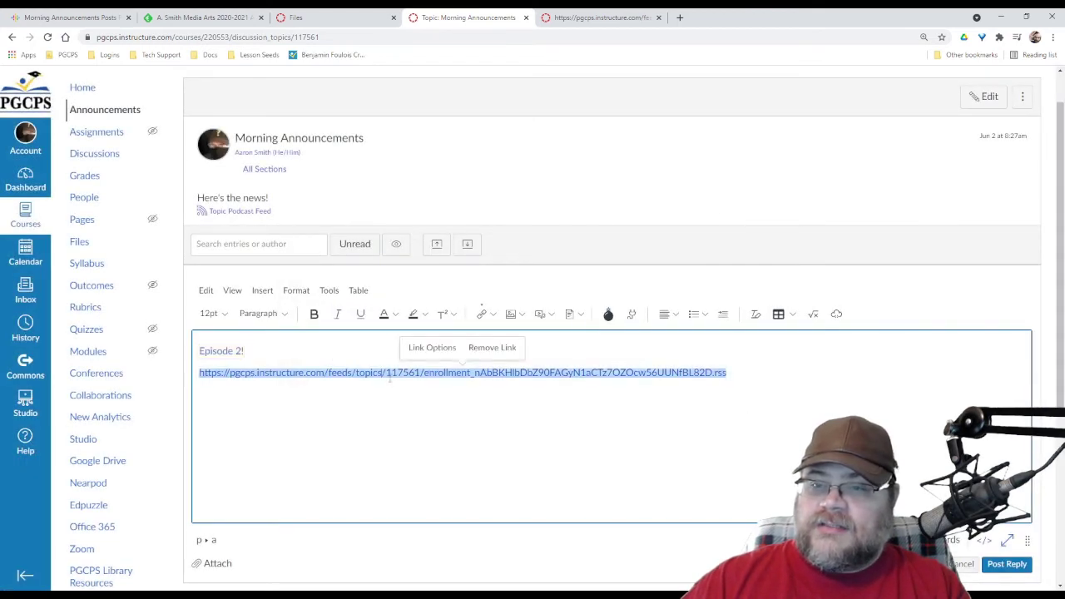
click(492, 348)
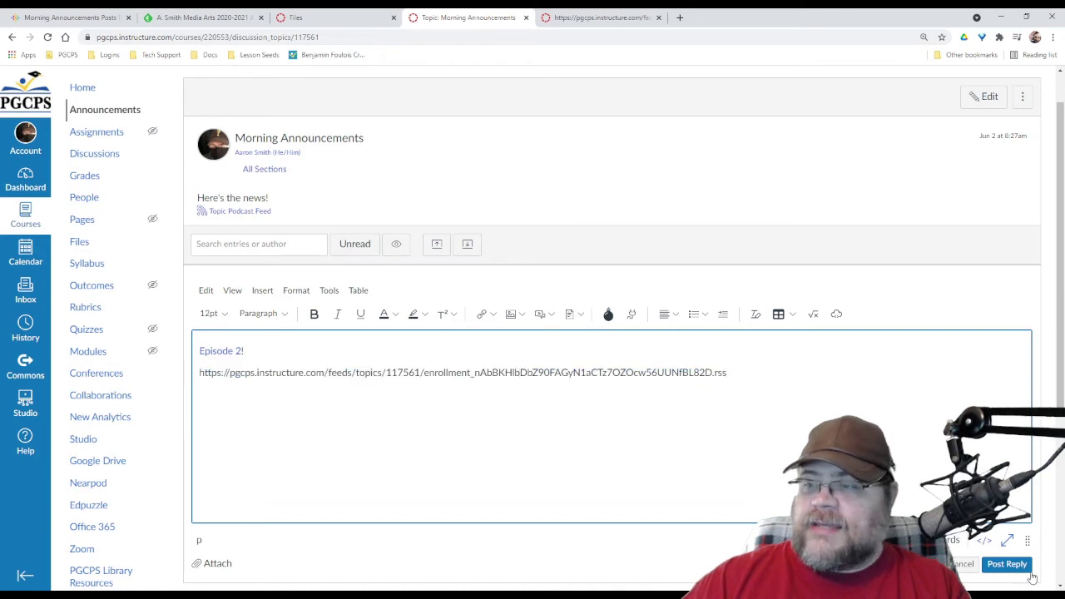
click(1008, 565)
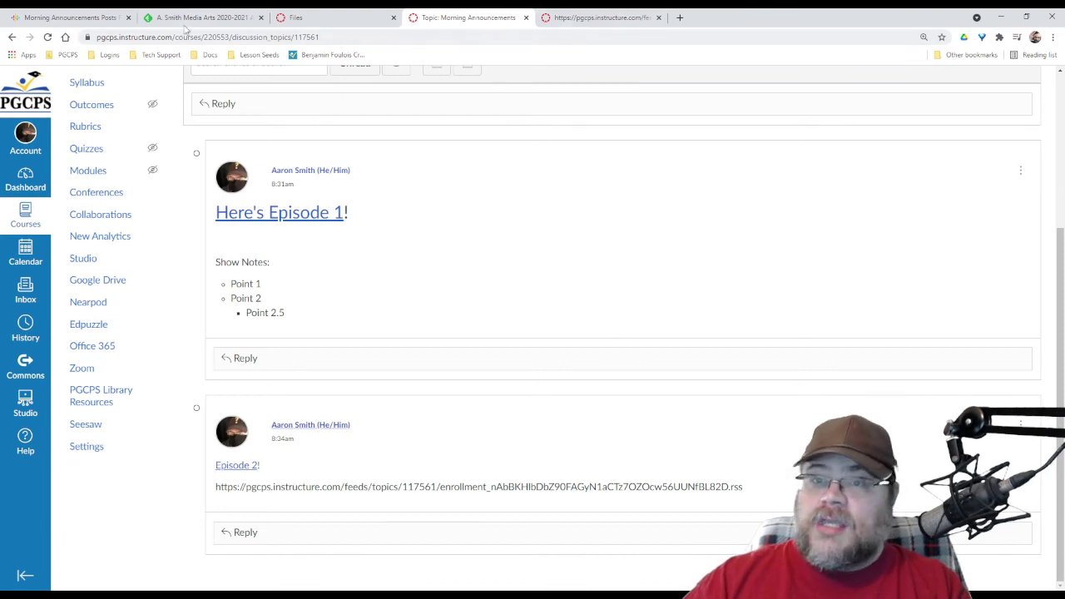
Reload the subscribed feed and open the Morning Announcements:06-01-test2.mp3 episode page
click(84, 19)
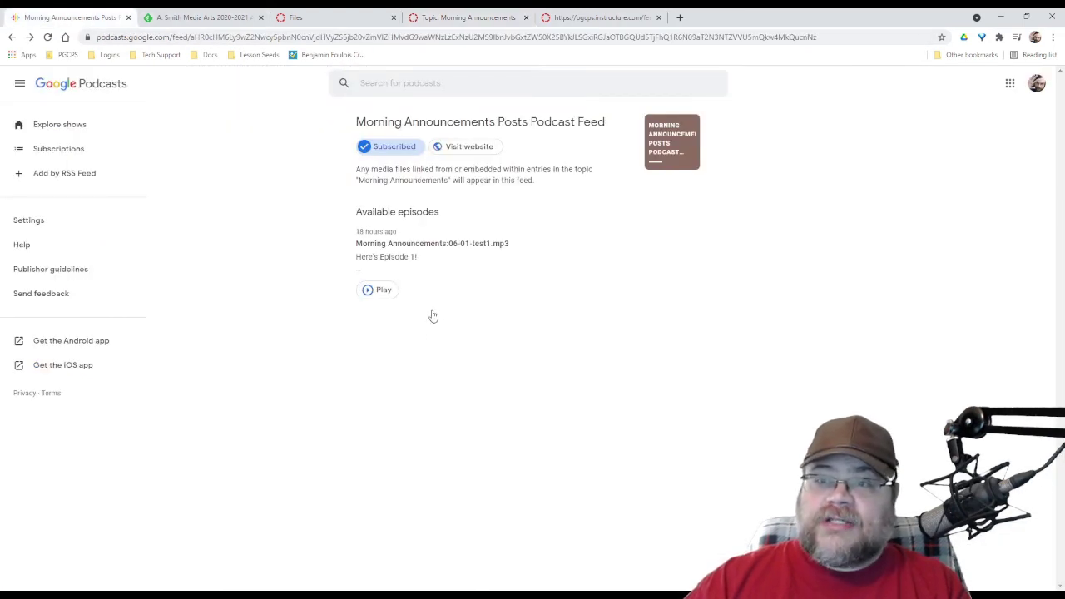
click(47, 38)
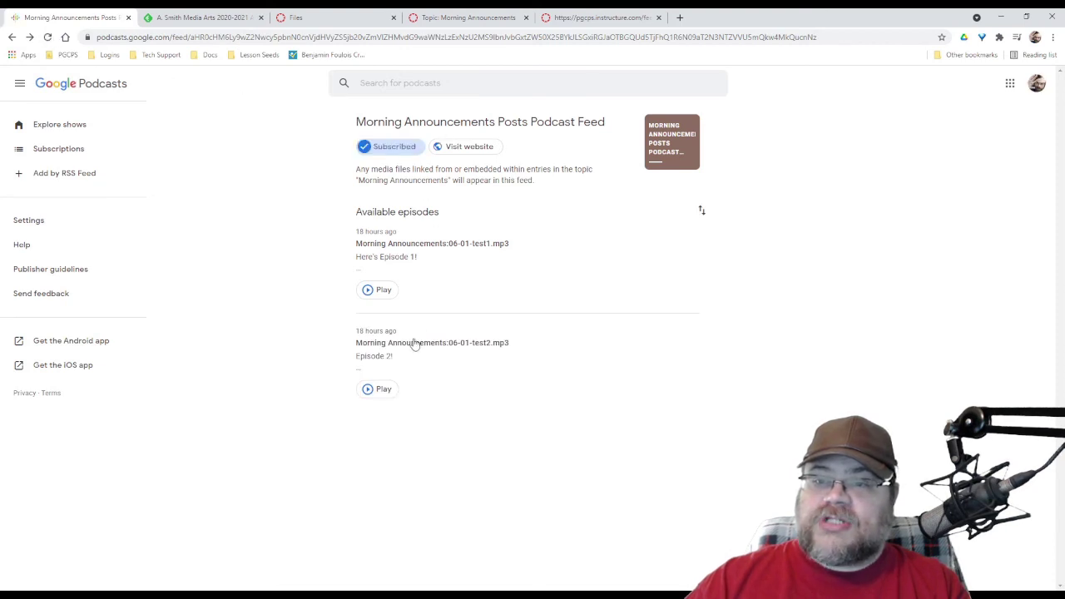
click(423, 356)
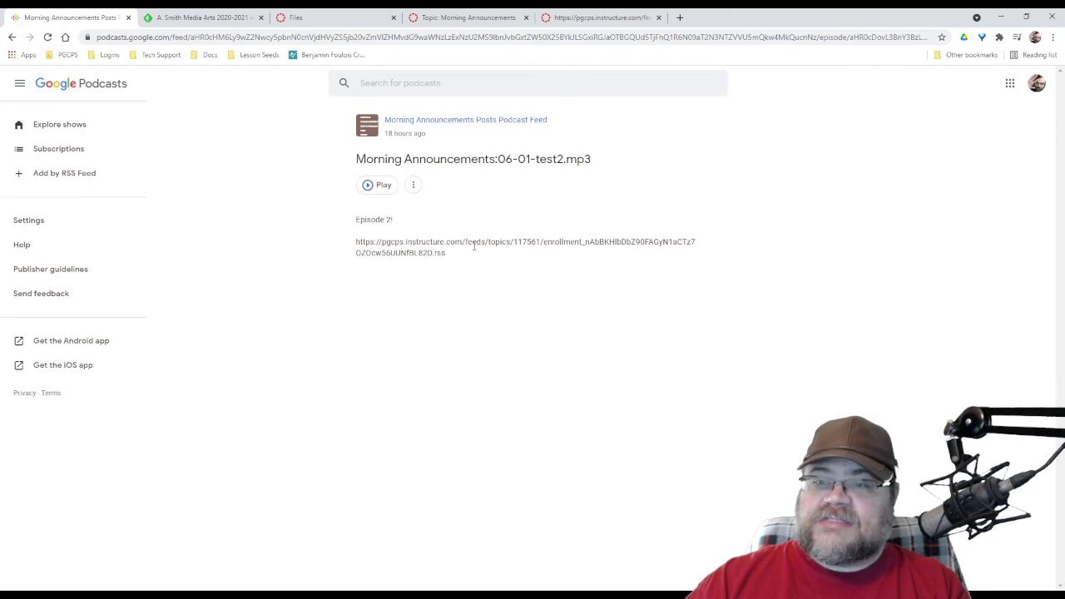
drag(464, 241, 468, 262)
click(460, 242)
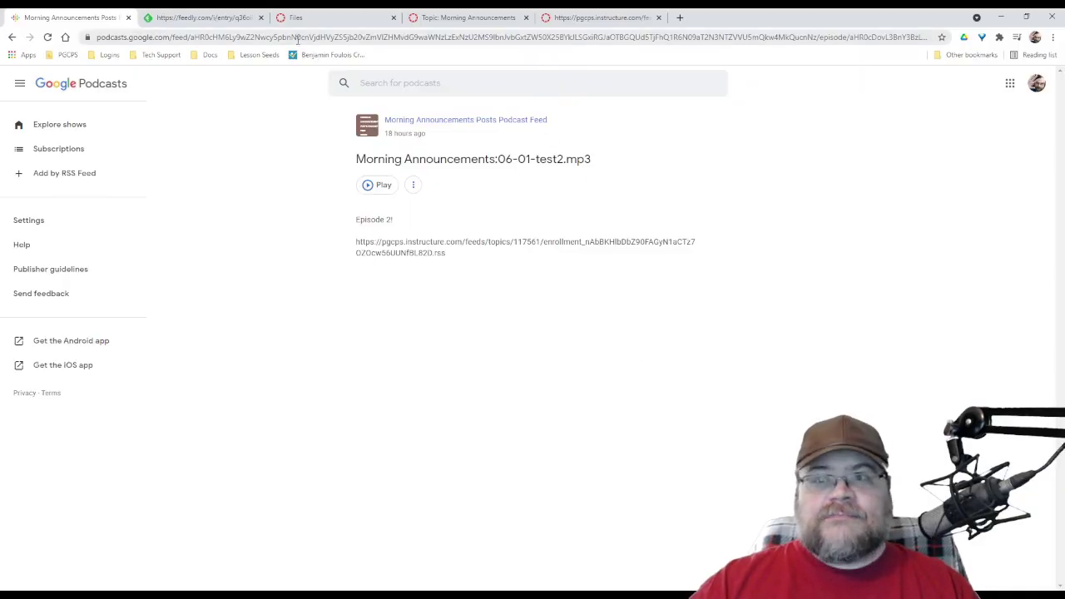
Return to the PodcastTest Files page listing the test1, test2 and test3 MP3s
click(305, 16)
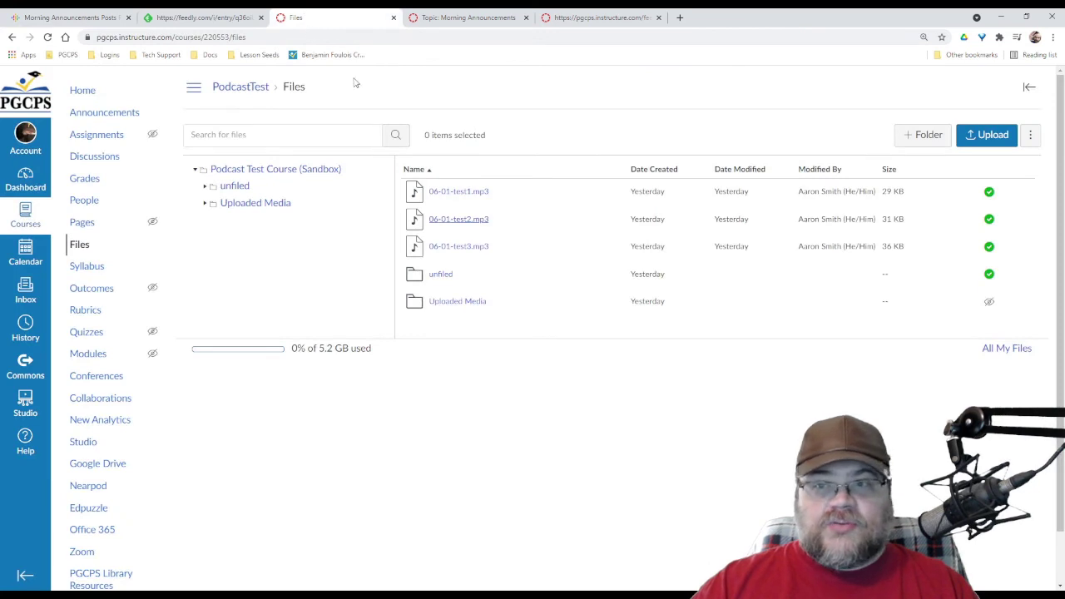